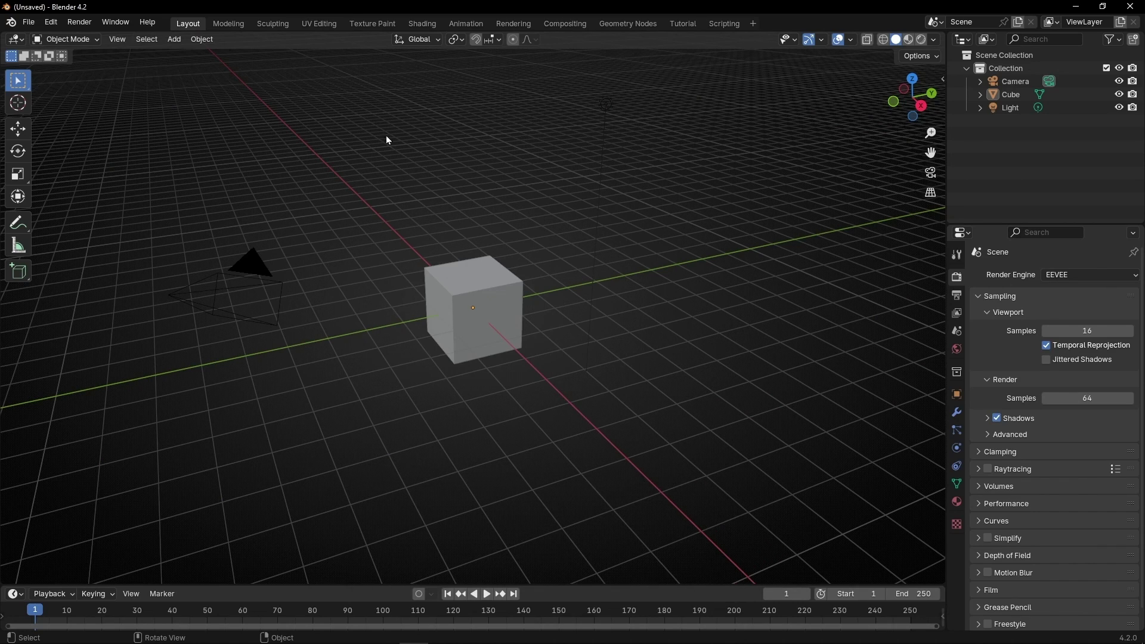
Delete the default camera, cube and light, and add a mesh plane.
drag(225, 150, 674, 412)
key(Delete)
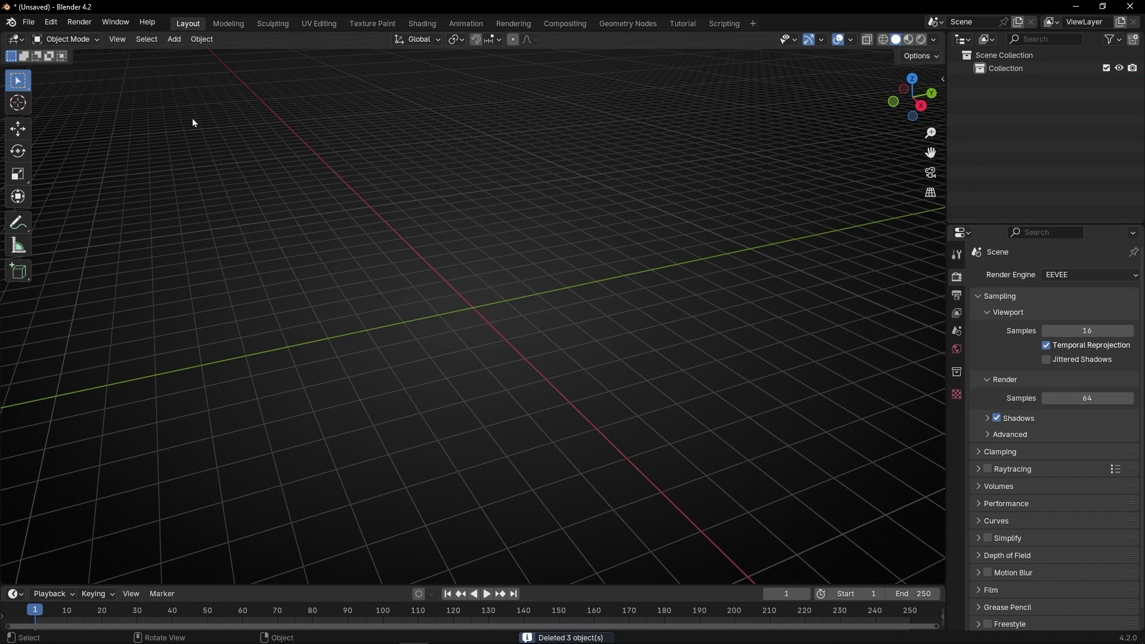
click(174, 40)
mouse_move(257, 53)
click(291, 60)
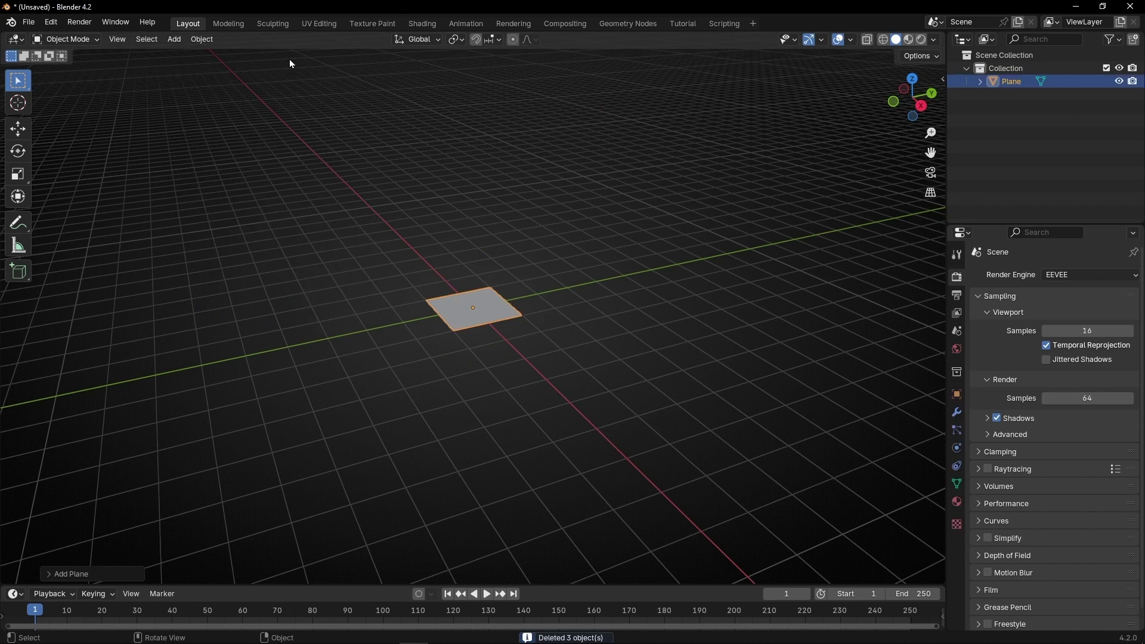
View the plane from the top, zoom in, and make the enlarged lower area a Shader Editor.
click(912, 79)
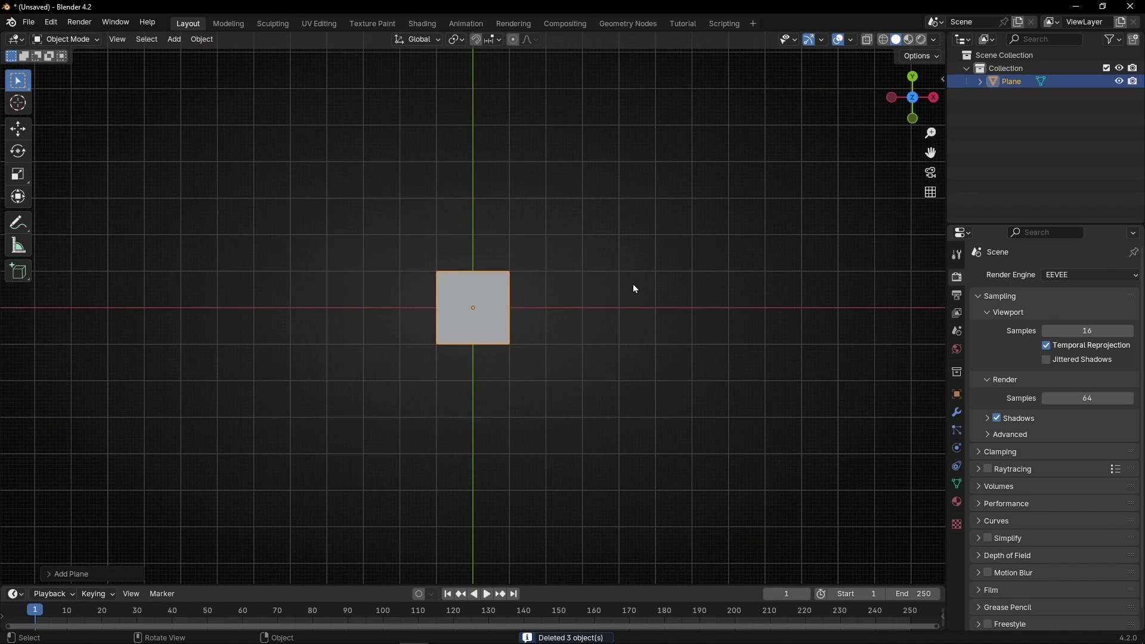
click(632, 284)
scroll(499, 332, up, 5)
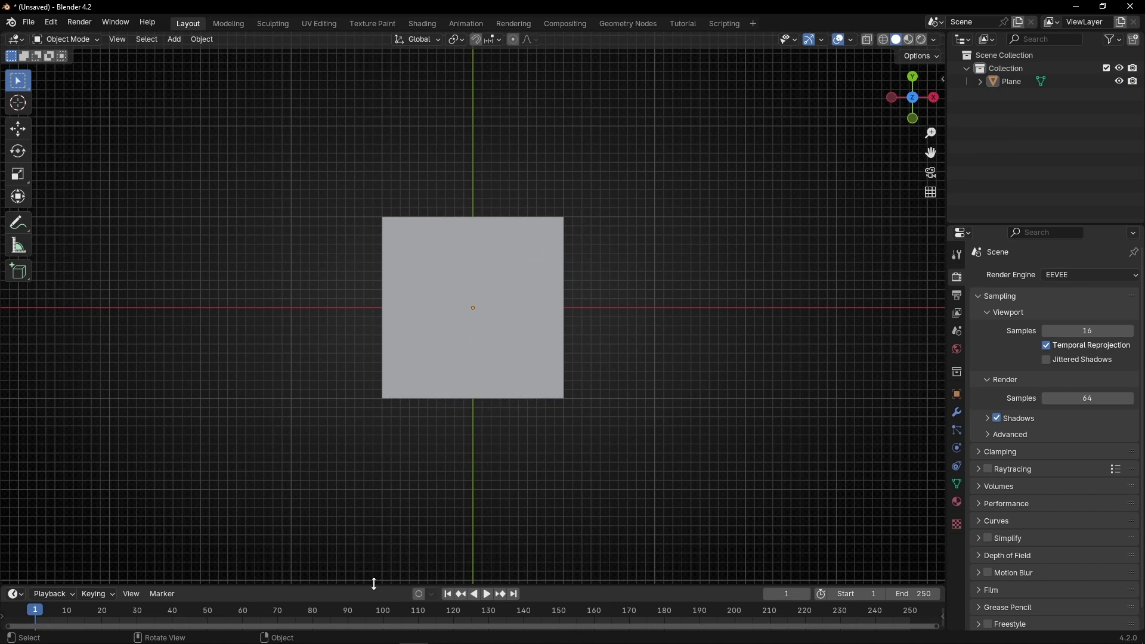
drag(375, 584, 412, 309)
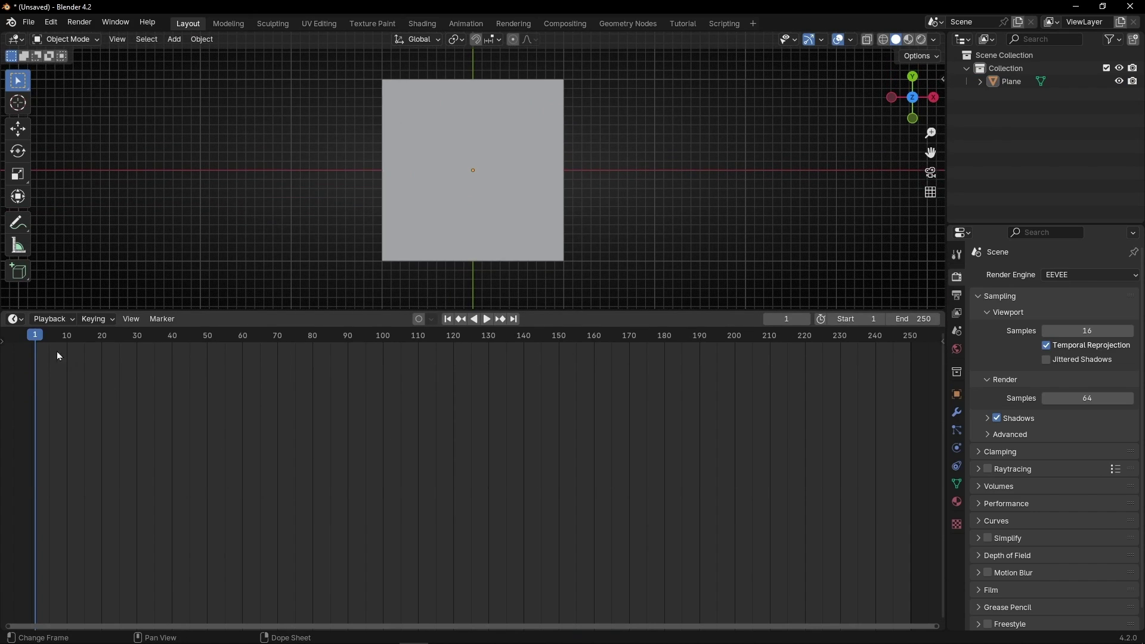
click(15, 319)
click(36, 440)
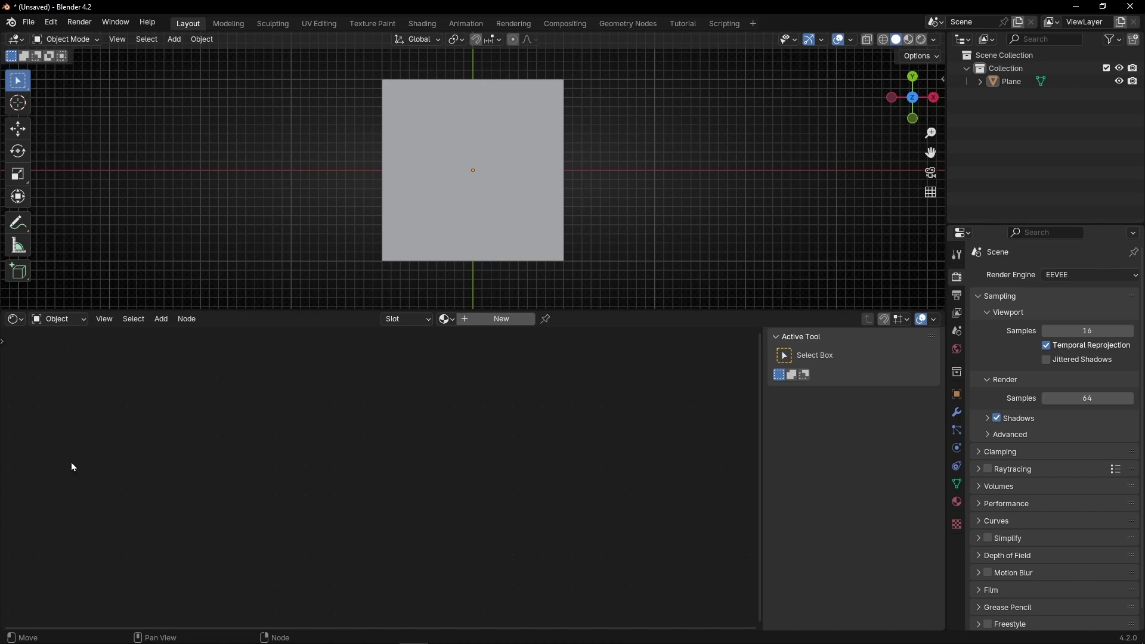
Create a new material for the plane and switch the viewport to Material Preview.
key(n)
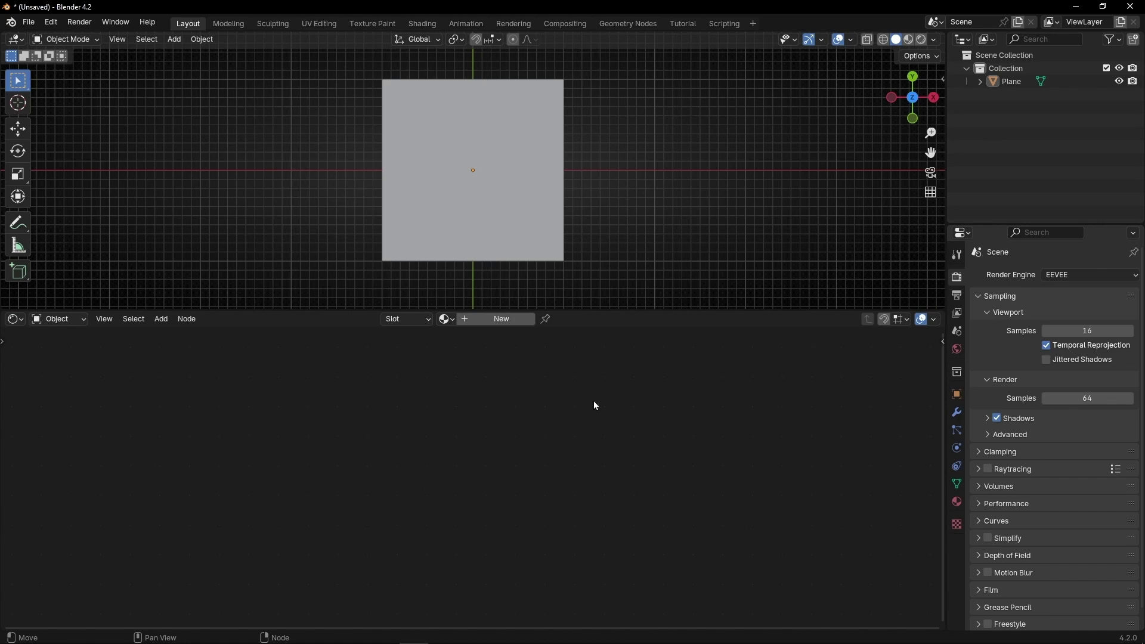
click(508, 320)
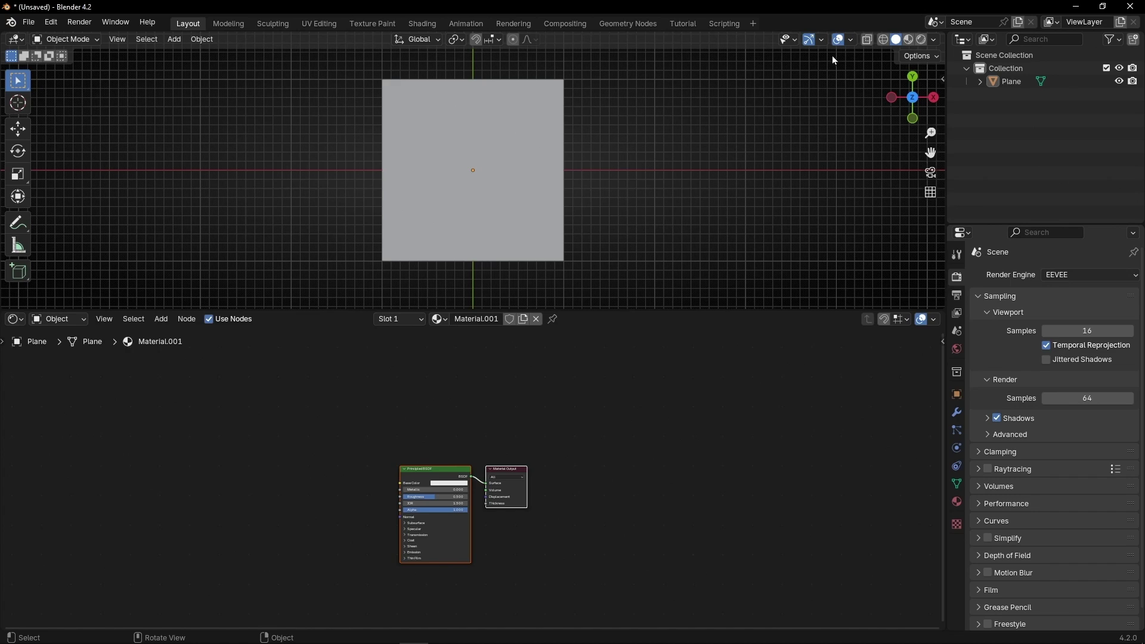
click(908, 39)
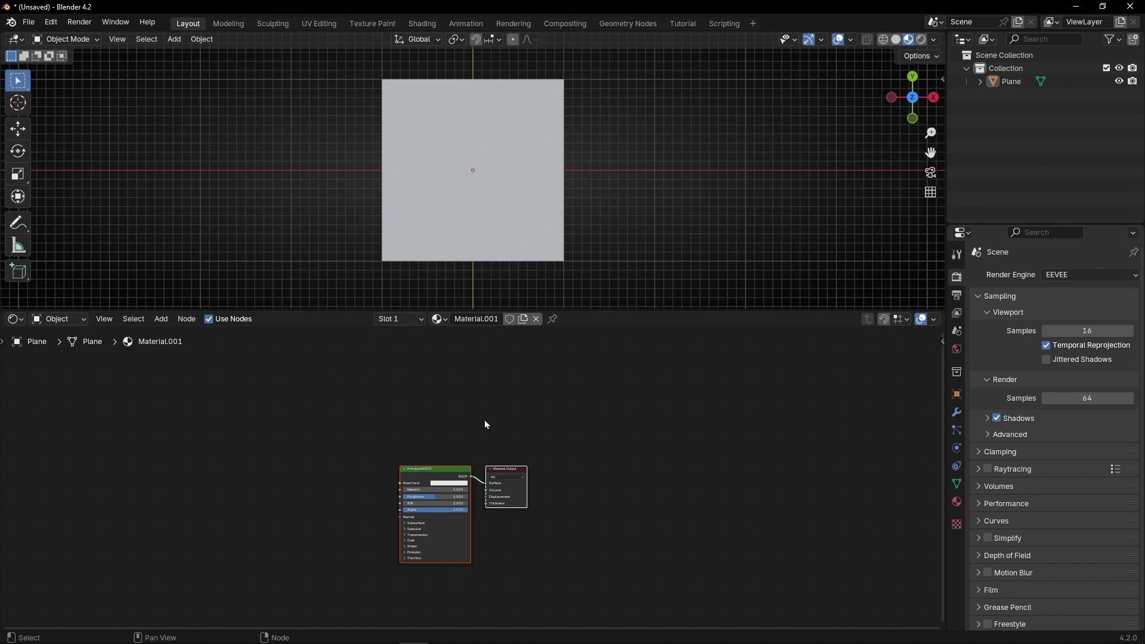
key(Home)
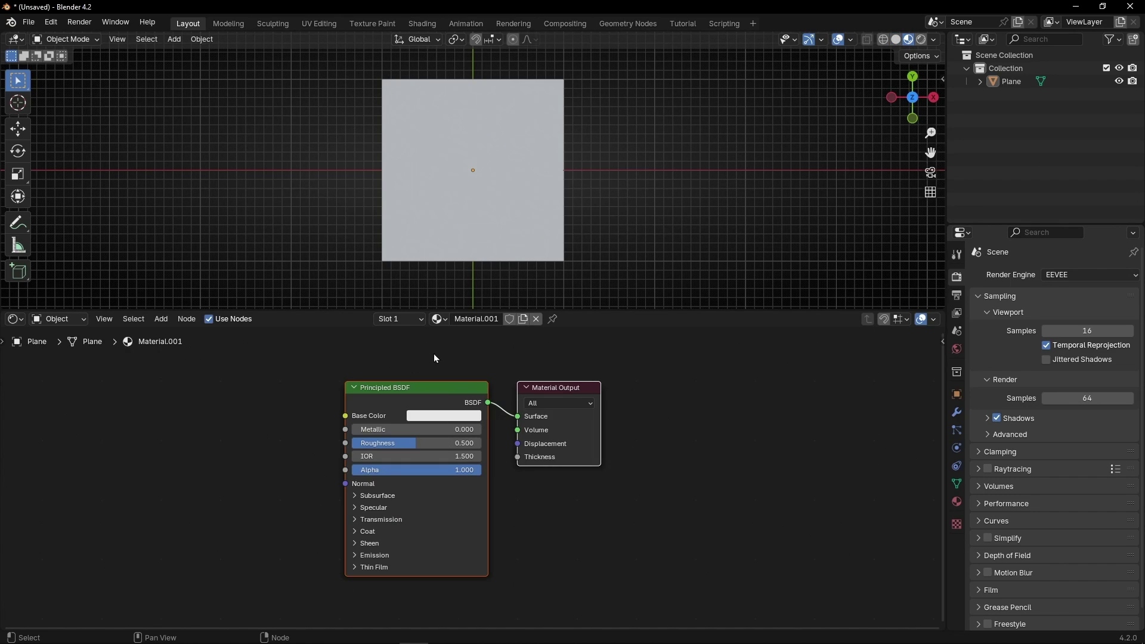
Replace Principled BSDF with a Texture Coordinate node whose UV feeds the Material Output Surface.
key(x)
key(shift+a)
text(texture coord)
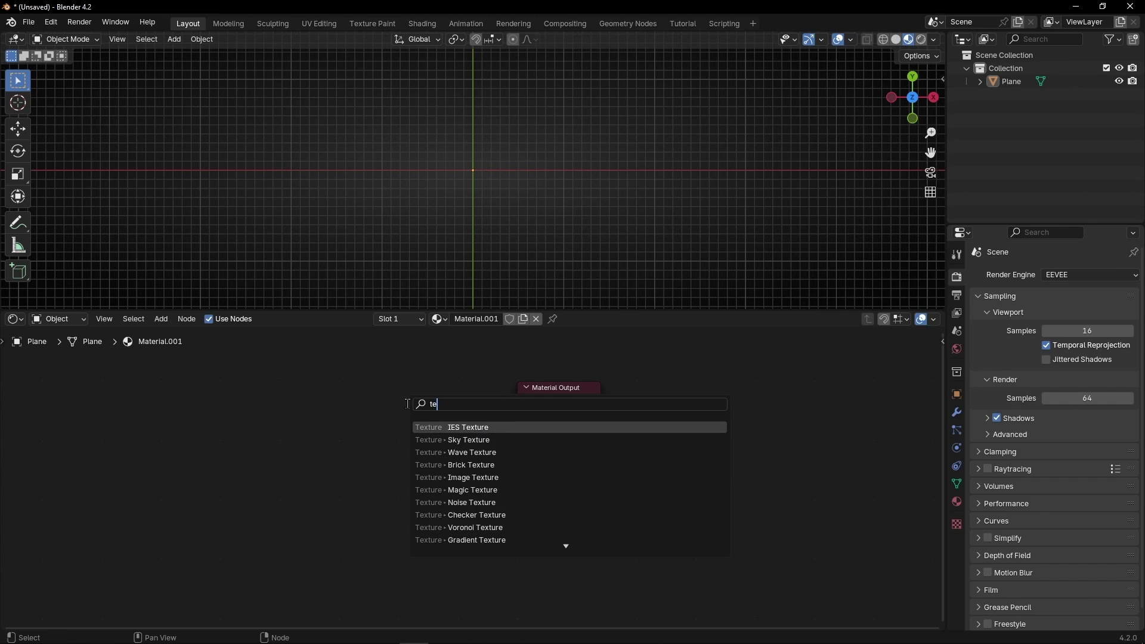
key(Return)
click(487, 495)
key(Home)
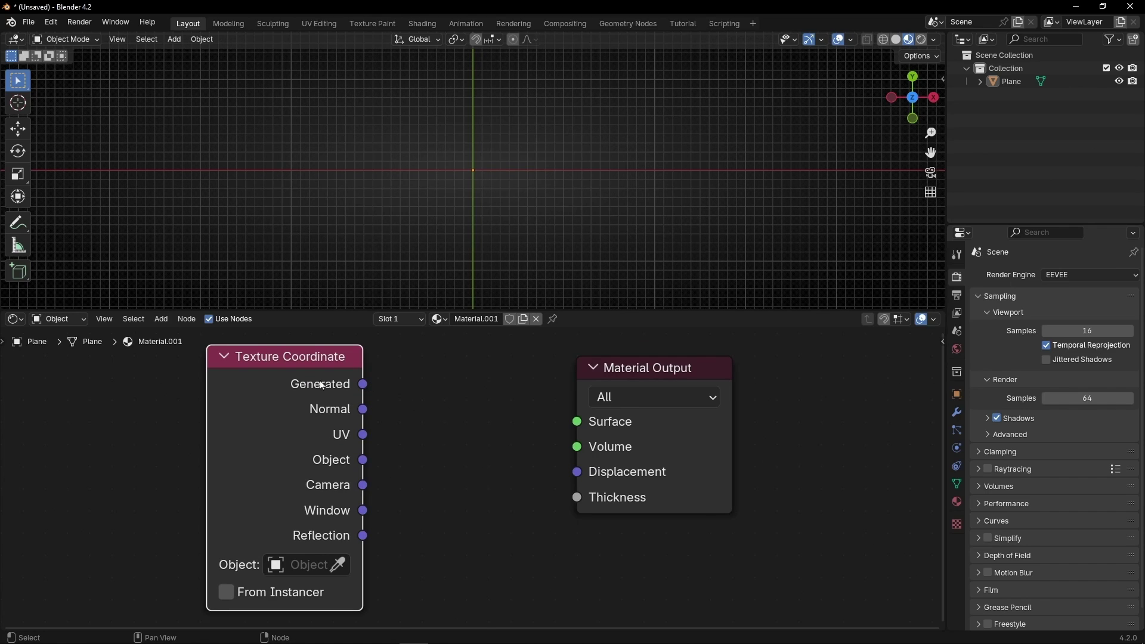
drag(363, 435, 576, 422)
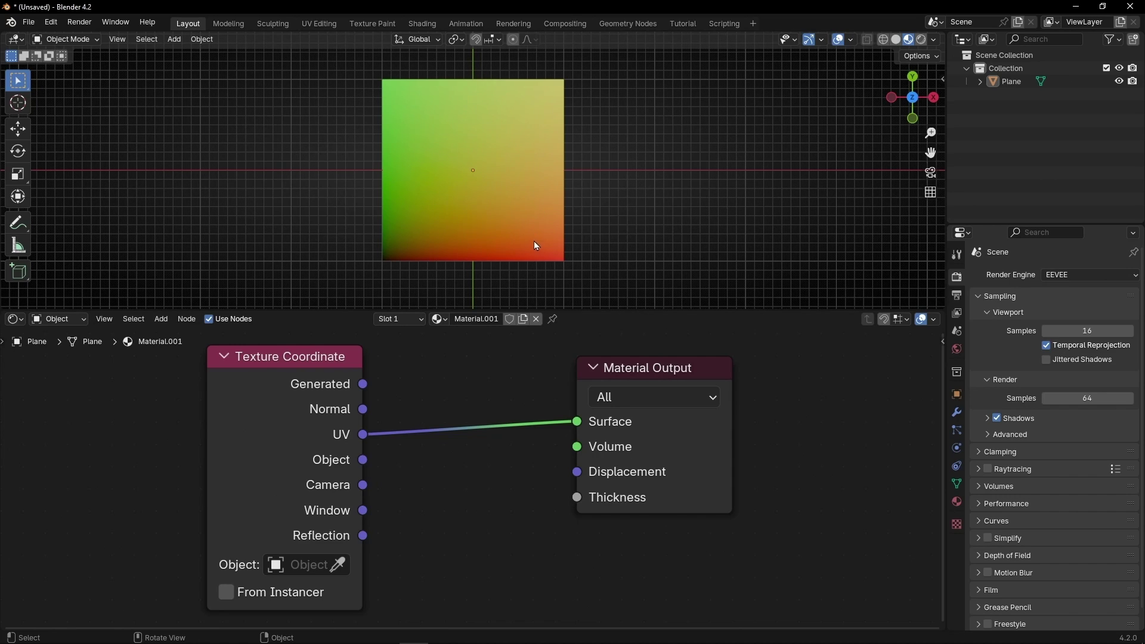
Insert a Separate XYZ node into the UV-to-Surface link.
drag(286, 356, 228, 353)
key(shift+a)
text(separ)
key(Return)
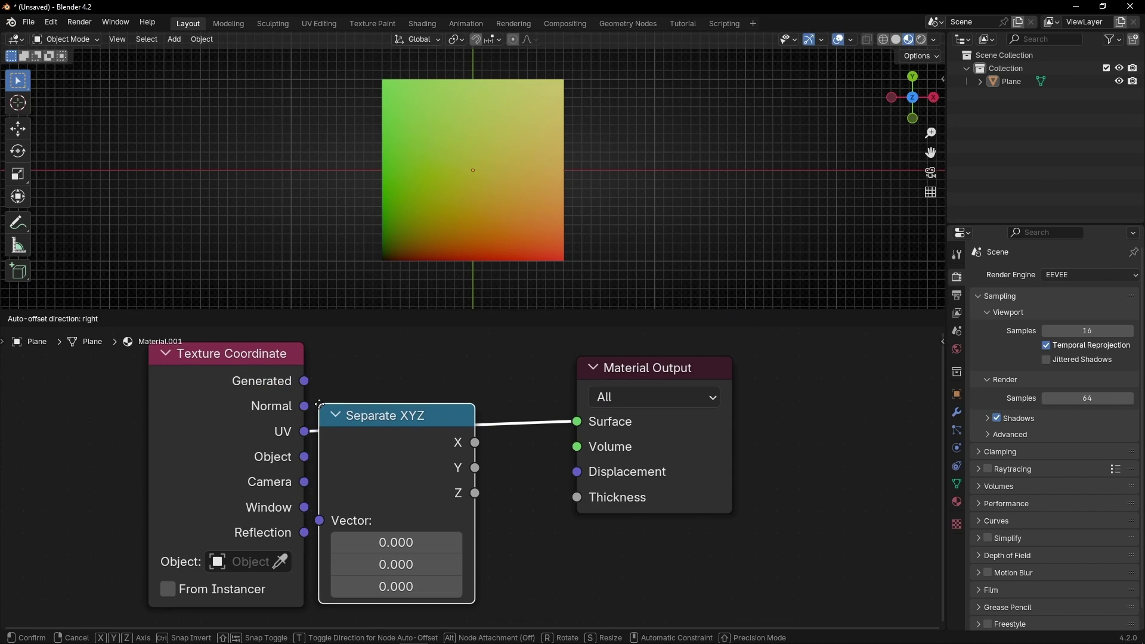
click(349, 377)
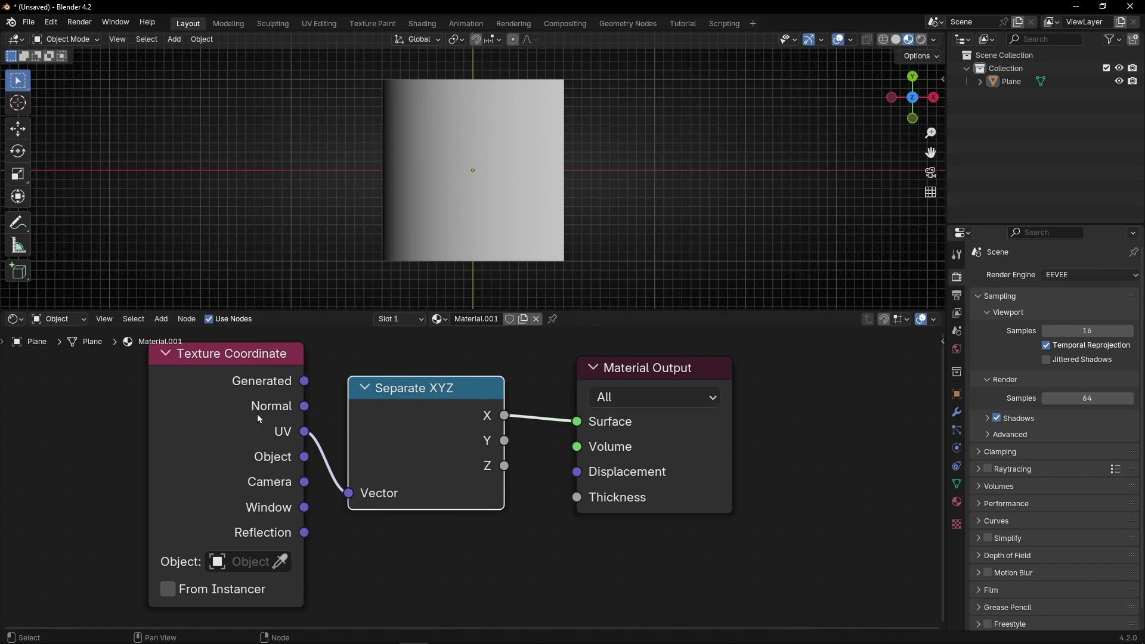
Spread the nodes apart and insert a Combine XYZ node into the X-to-Surface link.
drag(258, 417, 180, 418)
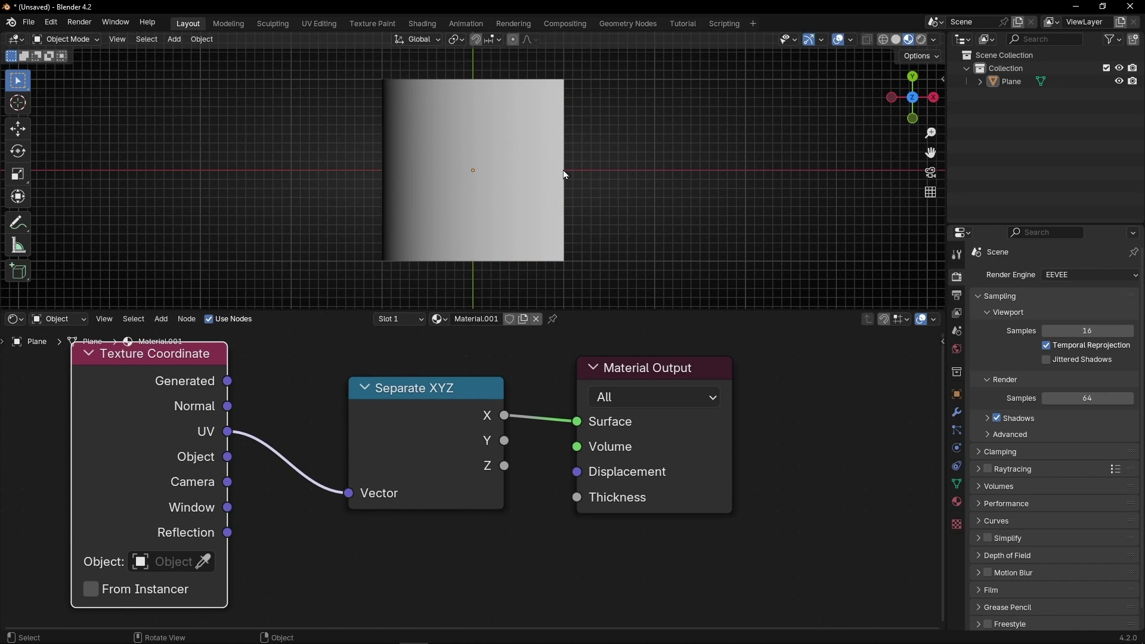
drag(454, 405, 404, 405)
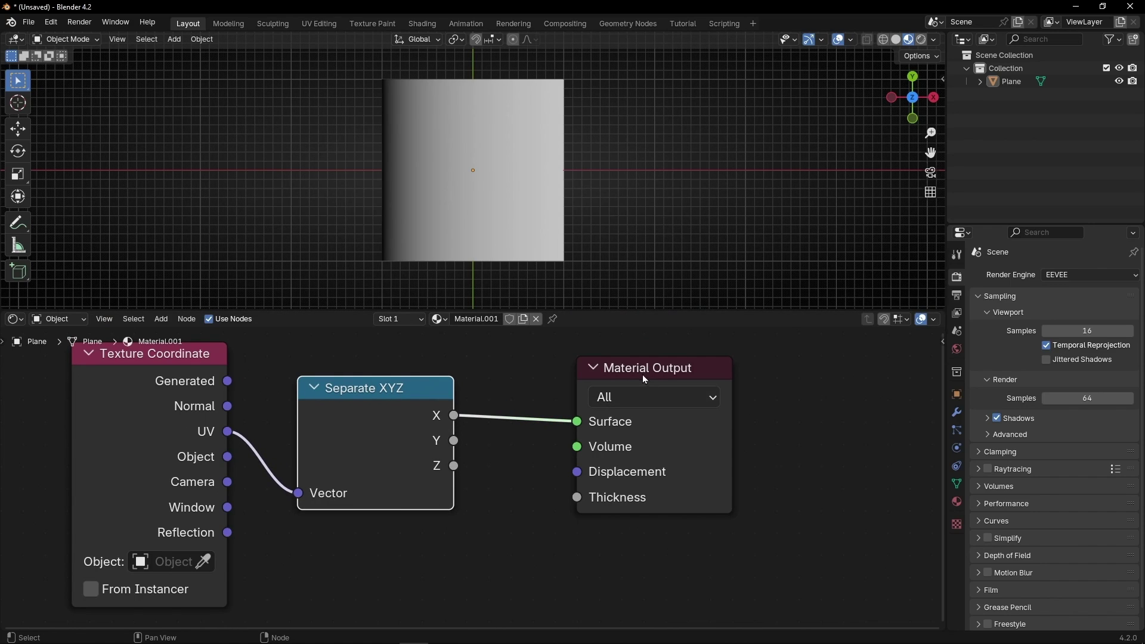
drag(657, 368, 783, 368)
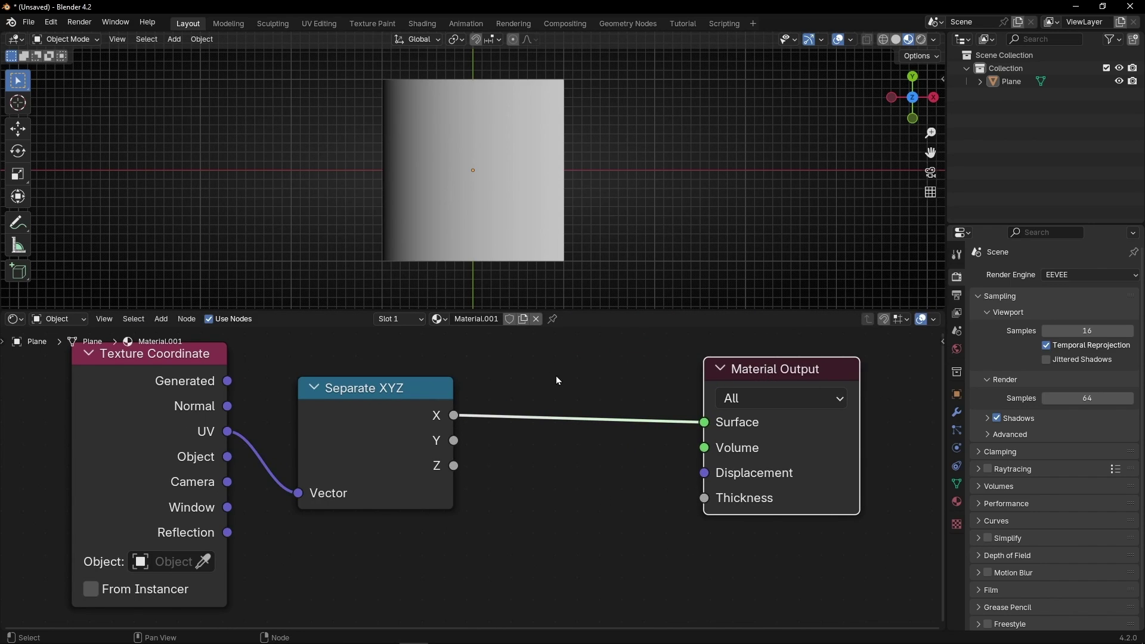
key(shift+a)
text(combi)
key(Return)
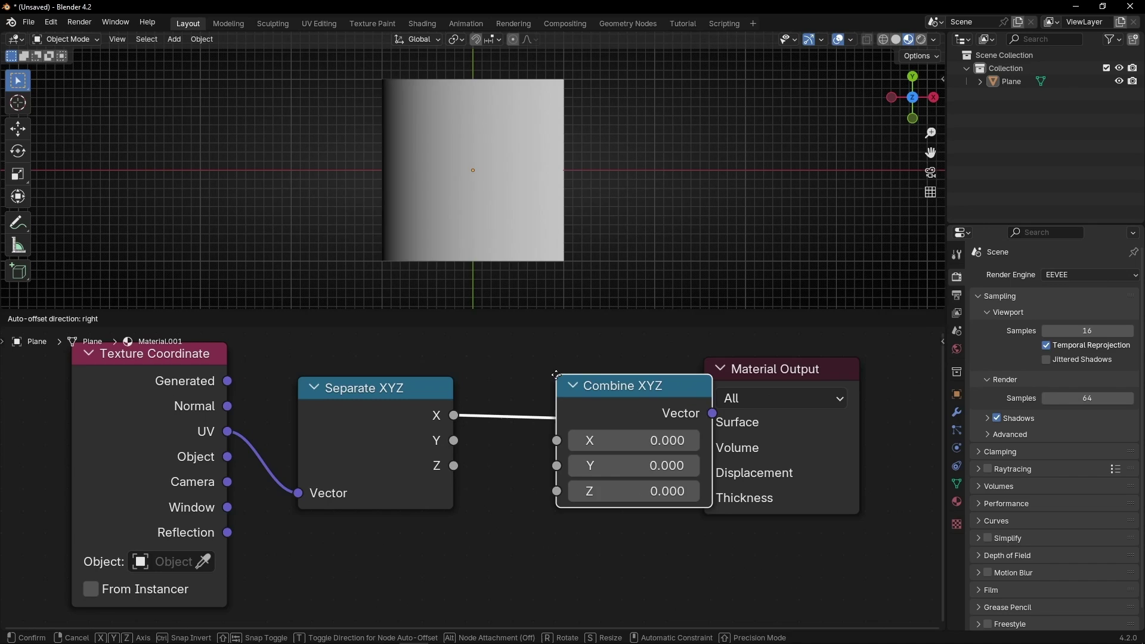
click(502, 372)
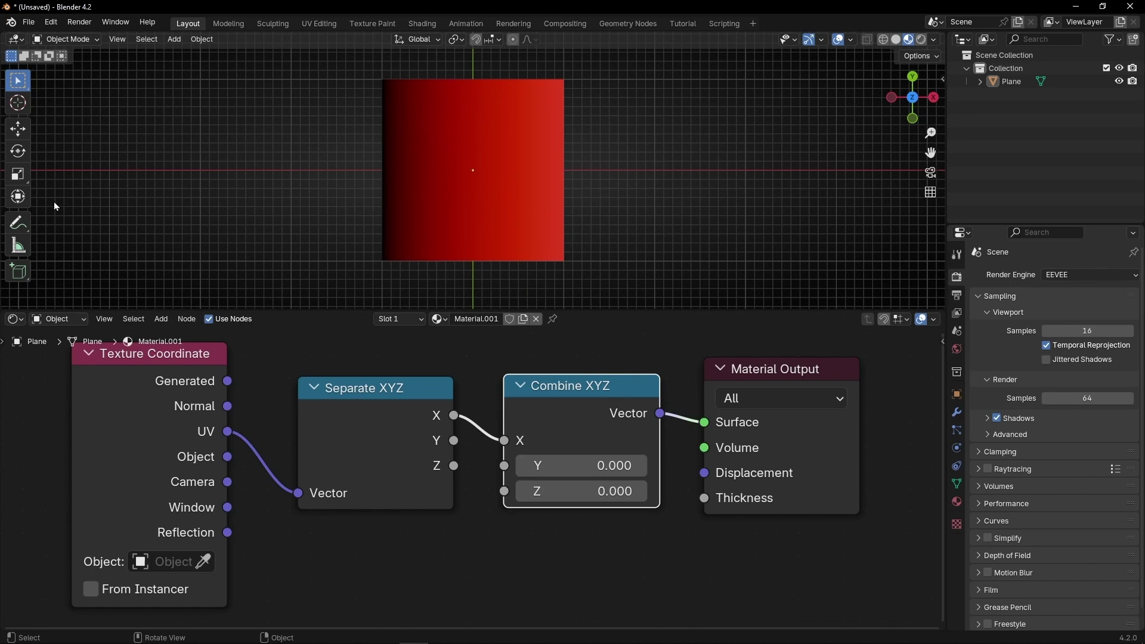
Annotate the X-only red gradient across the plane, then undo the strokes.
click(17, 222)
drag(334, 167, 331, 165)
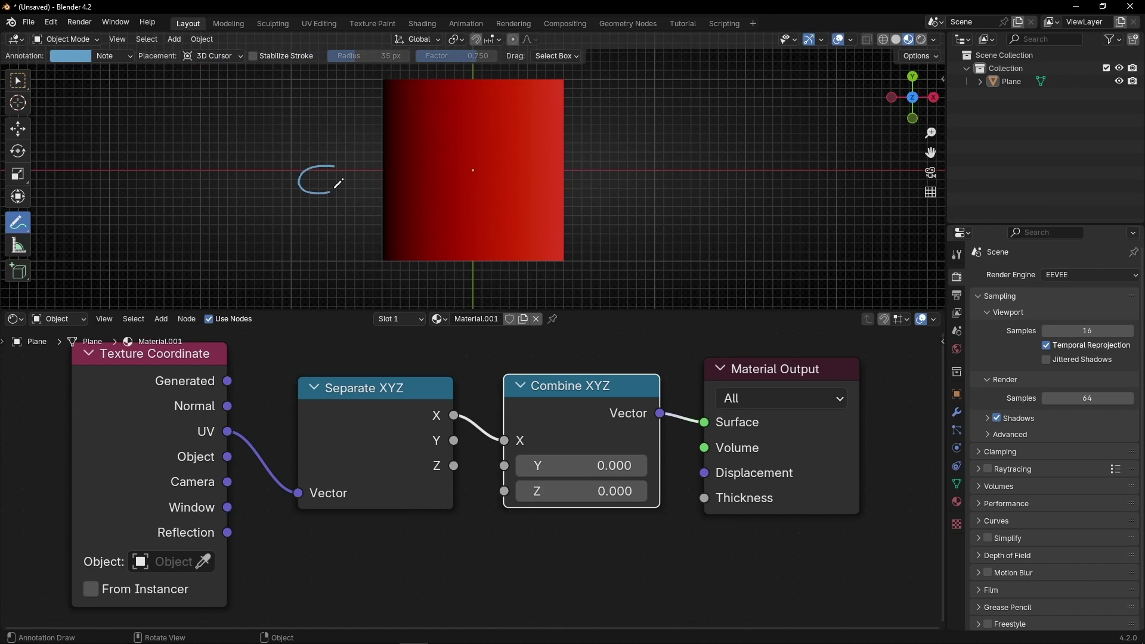
drag(596, 167, 628, 196)
drag(392, 173, 570, 189)
mouse_move(537, 175)
mouse_down()
mouse_move(574, 190)
mouse_move(555, 208)
mouse_up()
mouse_move(392, 96)
mouse_down()
mouse_move(335, 179)
mouse_move(404, 226)
mouse_move(397, 107)
mouse_move(371, 108)
mouse_up()
mouse_move(574, 83)
mouse_down()
mouse_move(519, 89)
mouse_move(605, 157)
mouse_up()
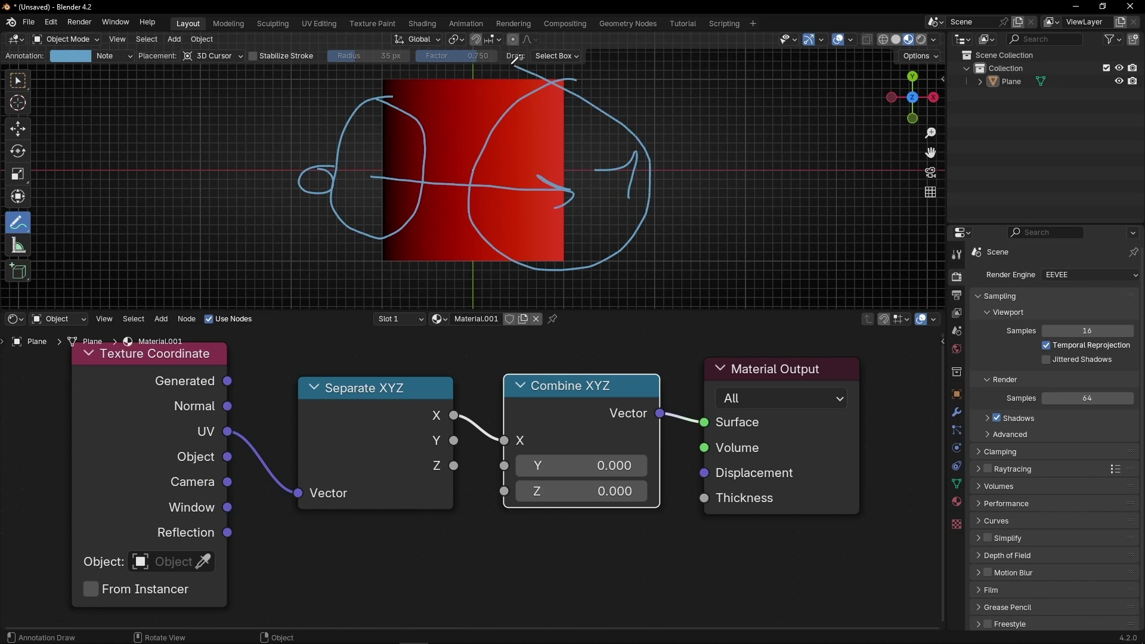
key(ctrl+z)
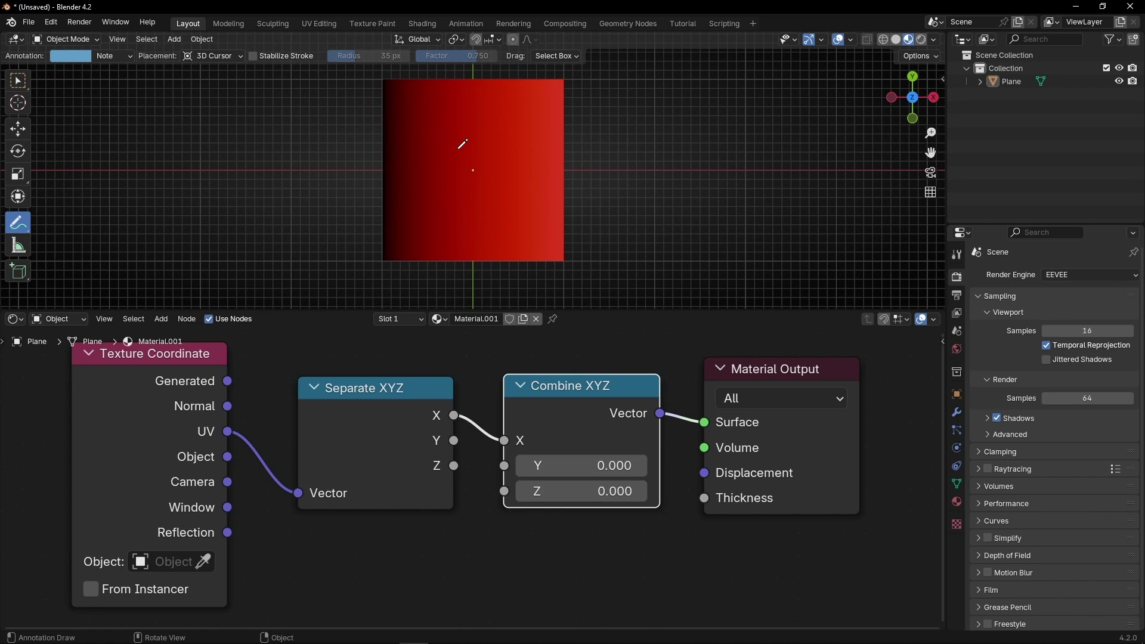
Swap the link to Separate Y into Combine Y and annotate the vertical gradient.
click(418, 417)
ctrl+right_drag(480, 396, 467, 455)
drag(455, 441, 503, 466)
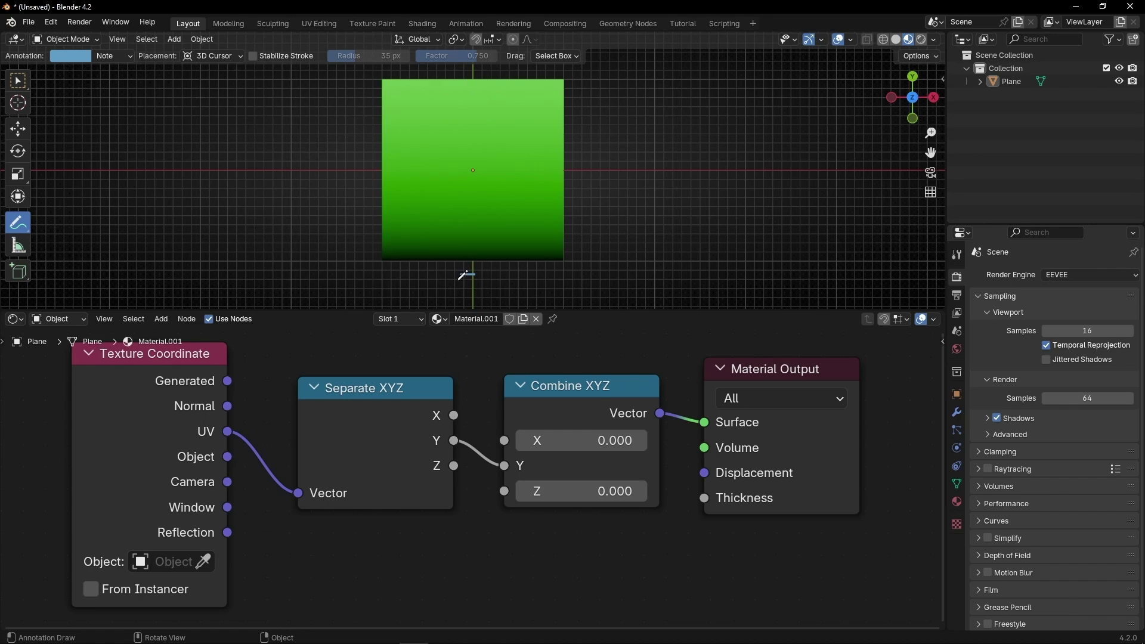
drag(461, 278, 477, 284)
drag(473, 238, 472, 127)
key(ctrl+z)
key(ctrl+z)
key(ctrl+z)
key(ctrl+z)
Reconnect Separate X to Combine X so both X and Y drive the plane, annotating the colours.
drag(455, 416, 504, 440)
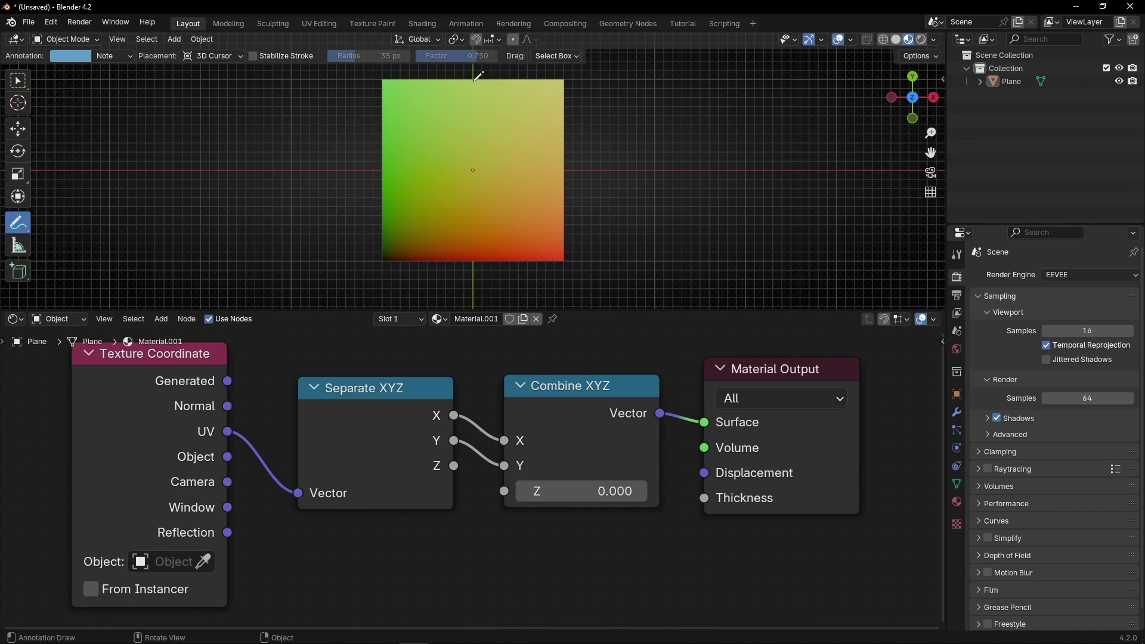
mouse_move(510, 66)
mouse_down()
mouse_move(549, 152)
mouse_move(519, 73)
mouse_up()
drag(379, 131, 361, 111)
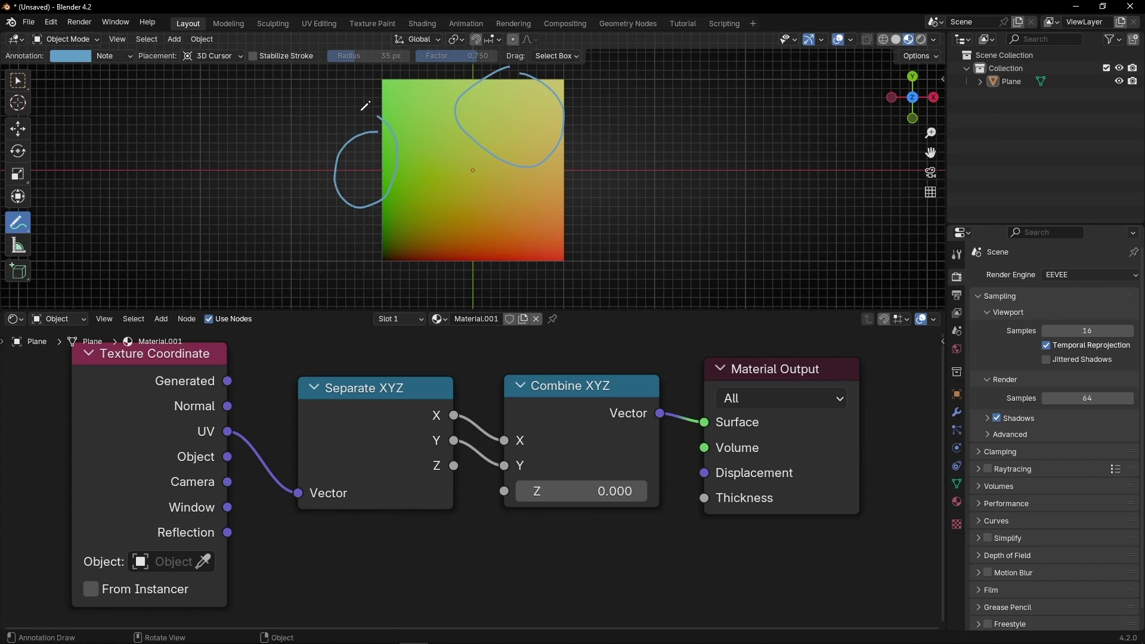
drag(465, 228, 484, 208)
key(ctrl+z)
key(ctrl+z)
key(ctrl+z)
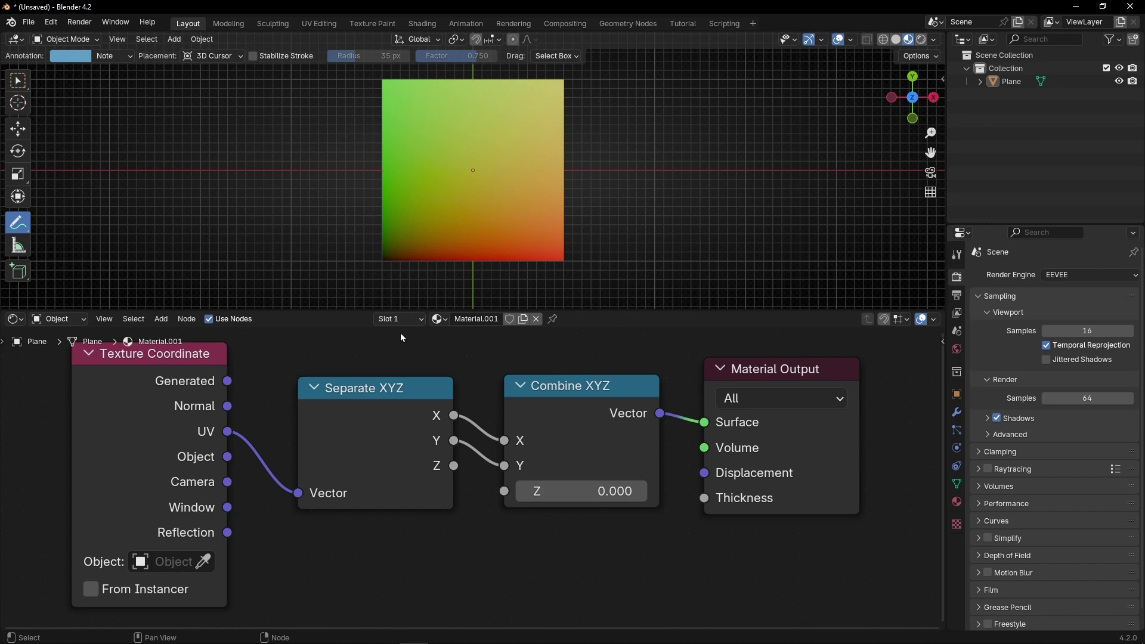
middle_drag(545, 255, 555, 161)
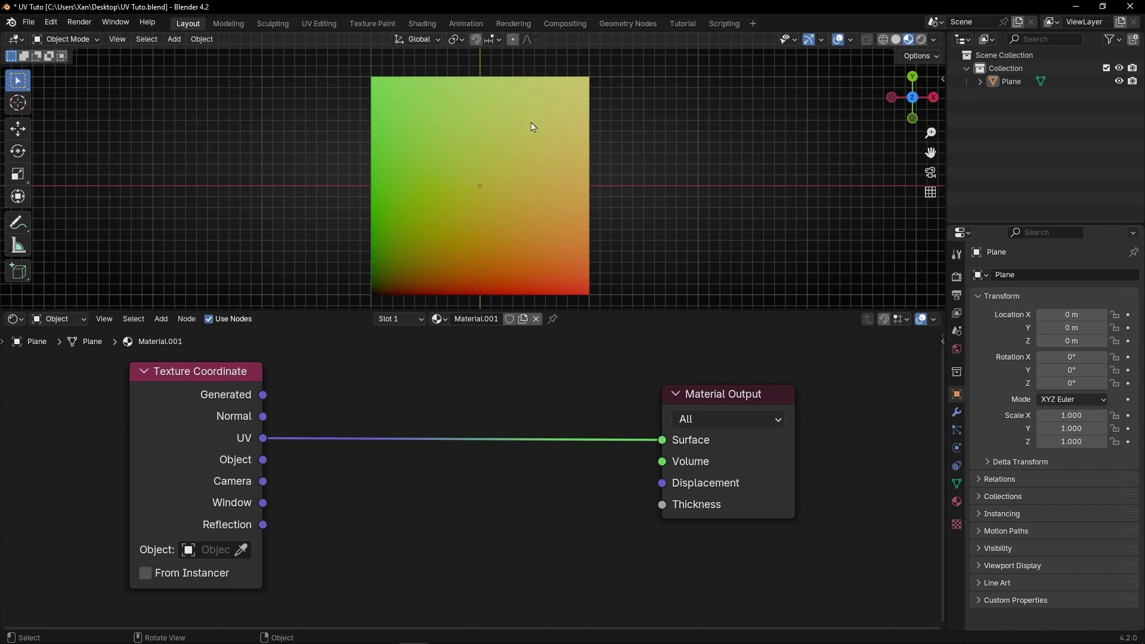
Replace the plane with a new cube and view it in perspective.
click(1004, 82)
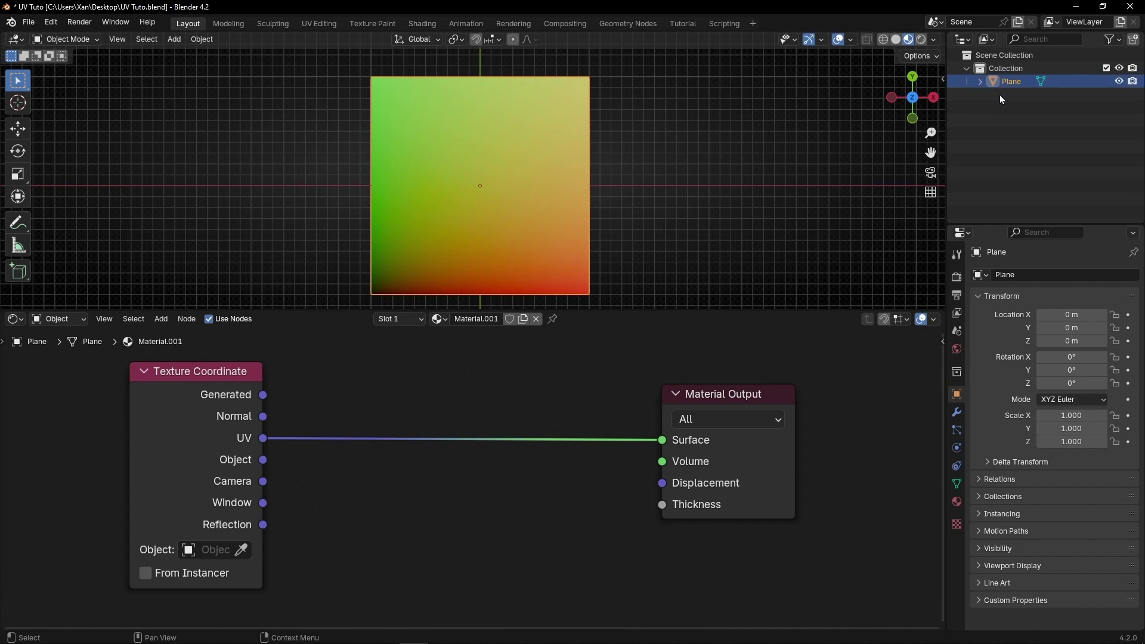
key(Delete)
click(175, 39)
mouse_move(191, 52)
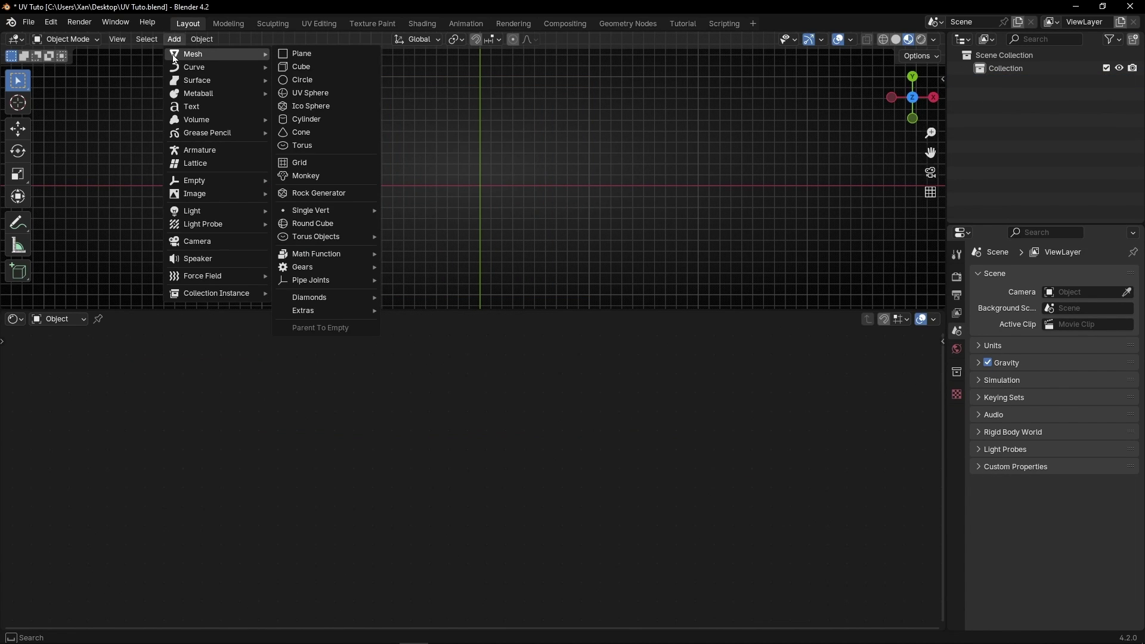
click(313, 65)
middle_drag(480, 189, 528, 178)
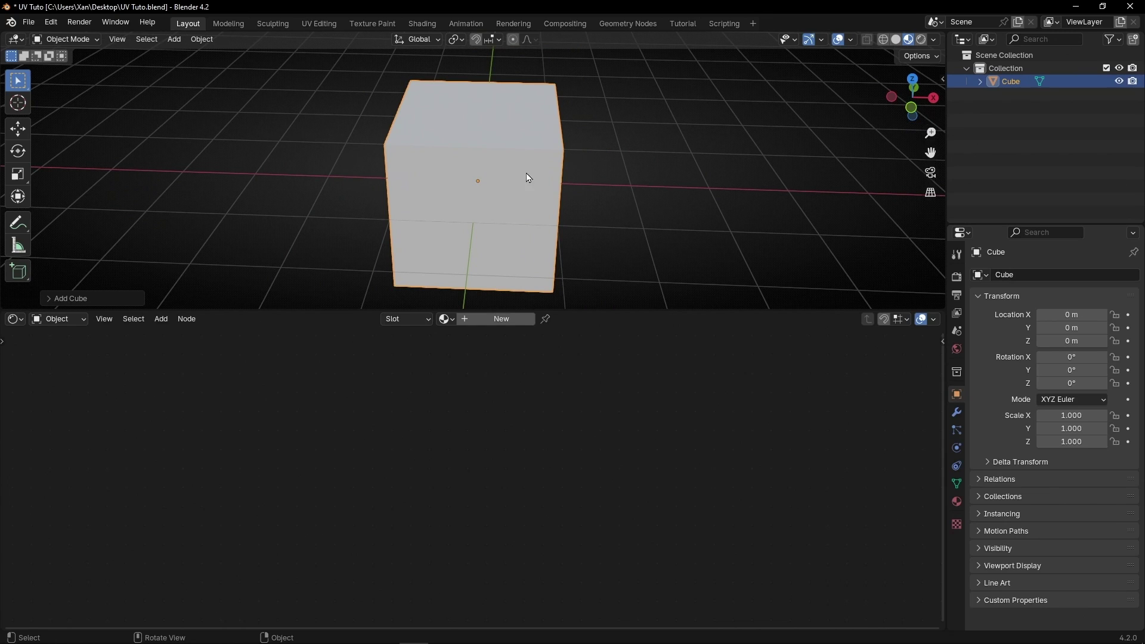
Assign Material.001 to the cube and orbit around it to inspect the face gradients.
click(446, 321)
click(469, 340)
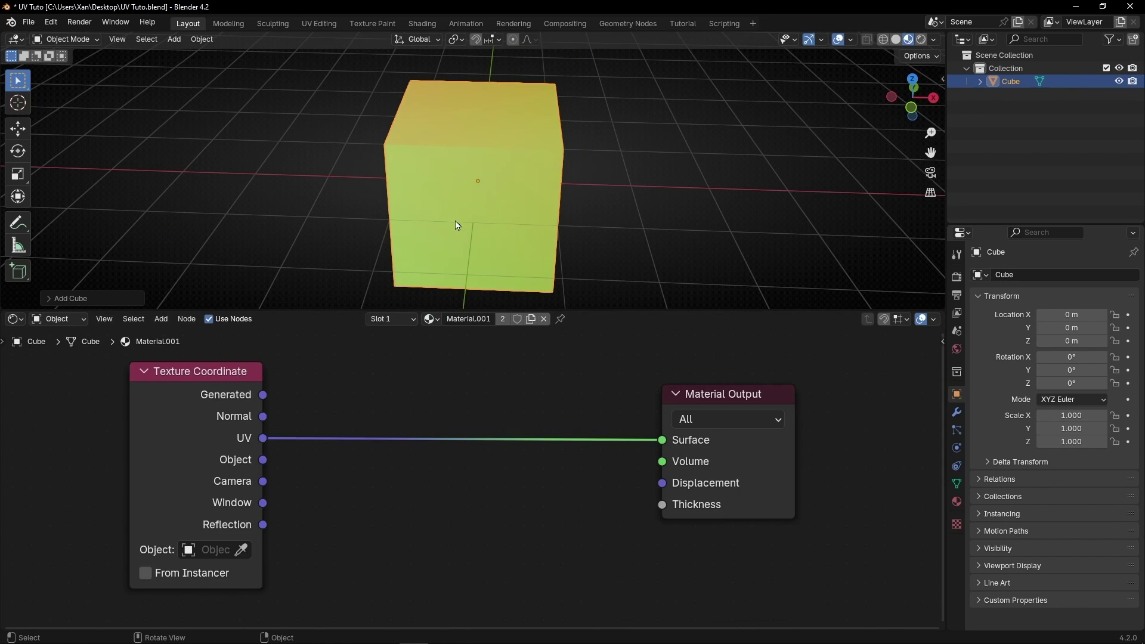
middle_drag(455, 225, 562, 179)
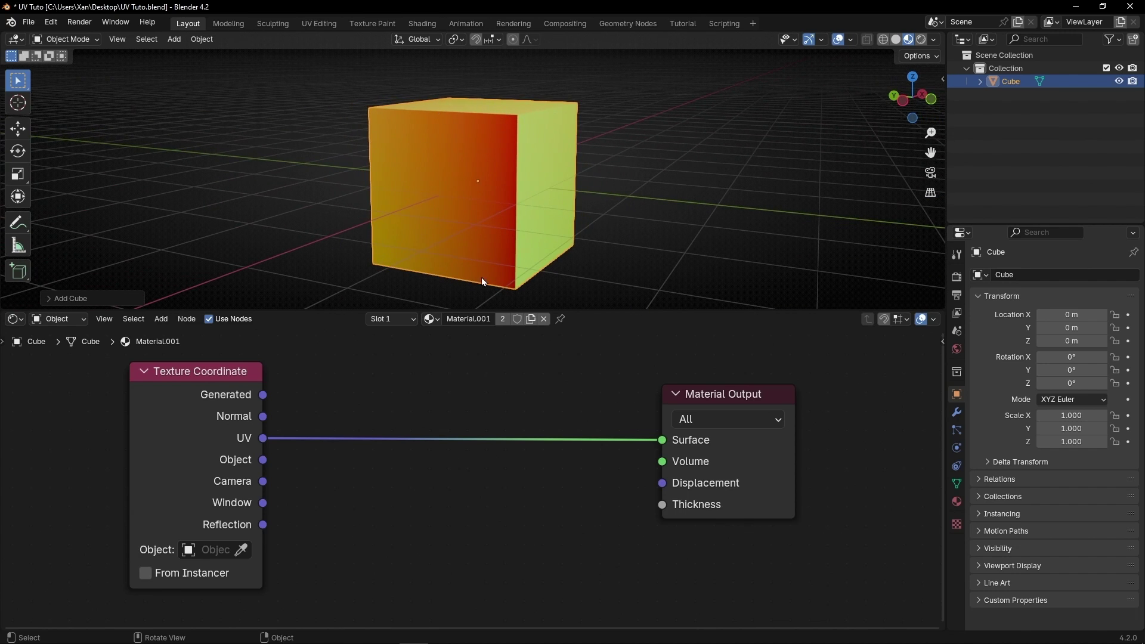
middle_drag(556, 242, 513, 115)
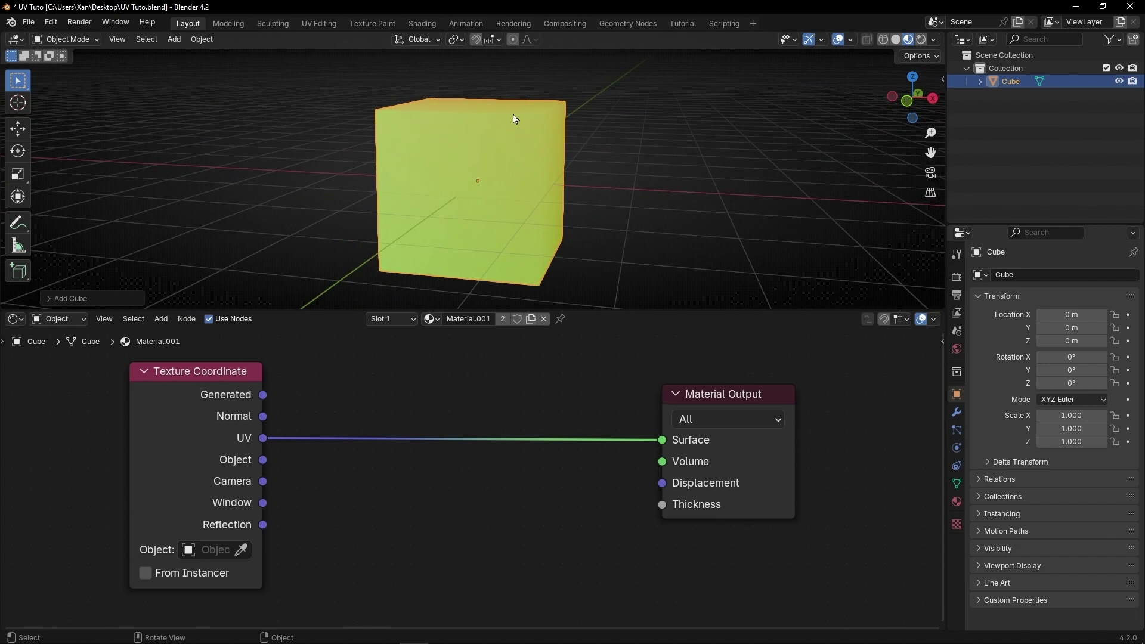
middle_drag(466, 164, 740, 281)
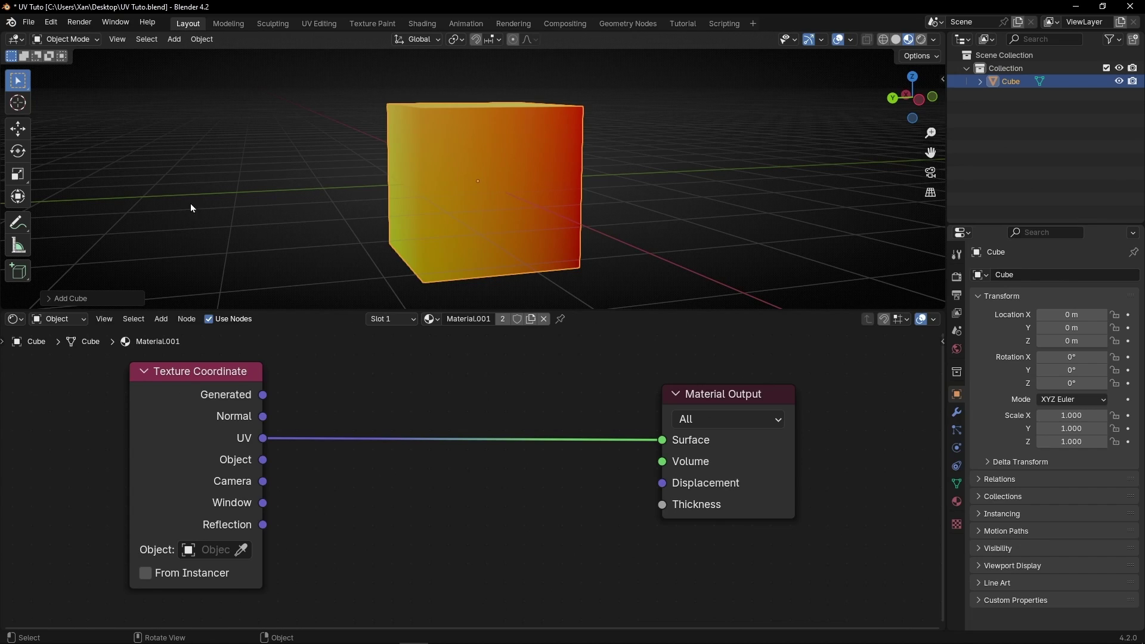
Split the 3D view and make the left area a UV Editor.
drag(3, 46, 430, 90)
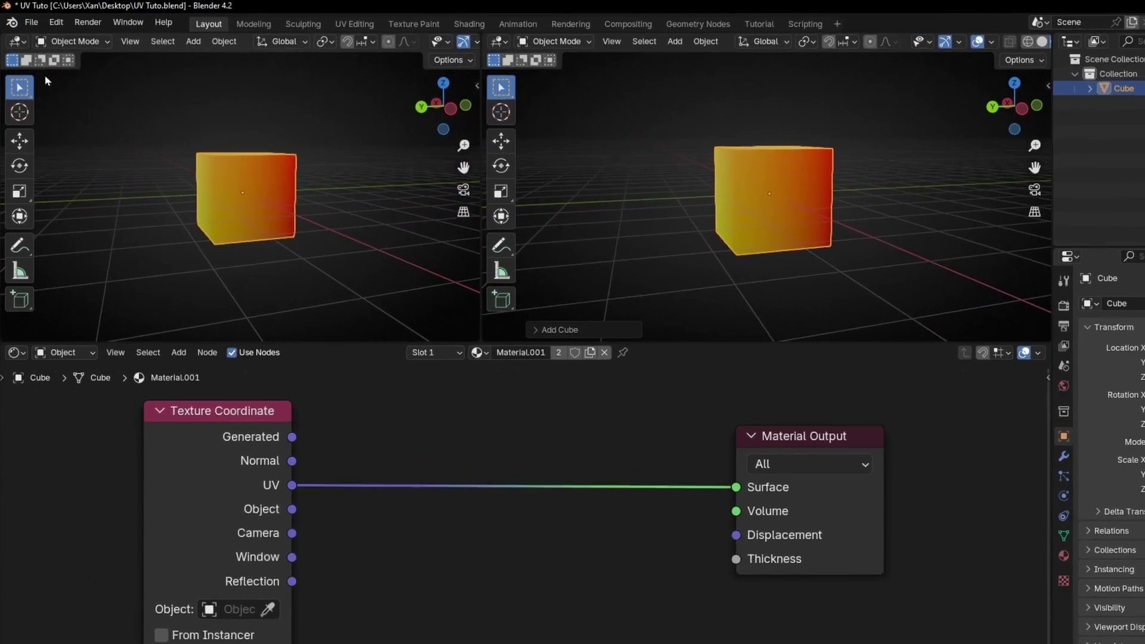
click(18, 41)
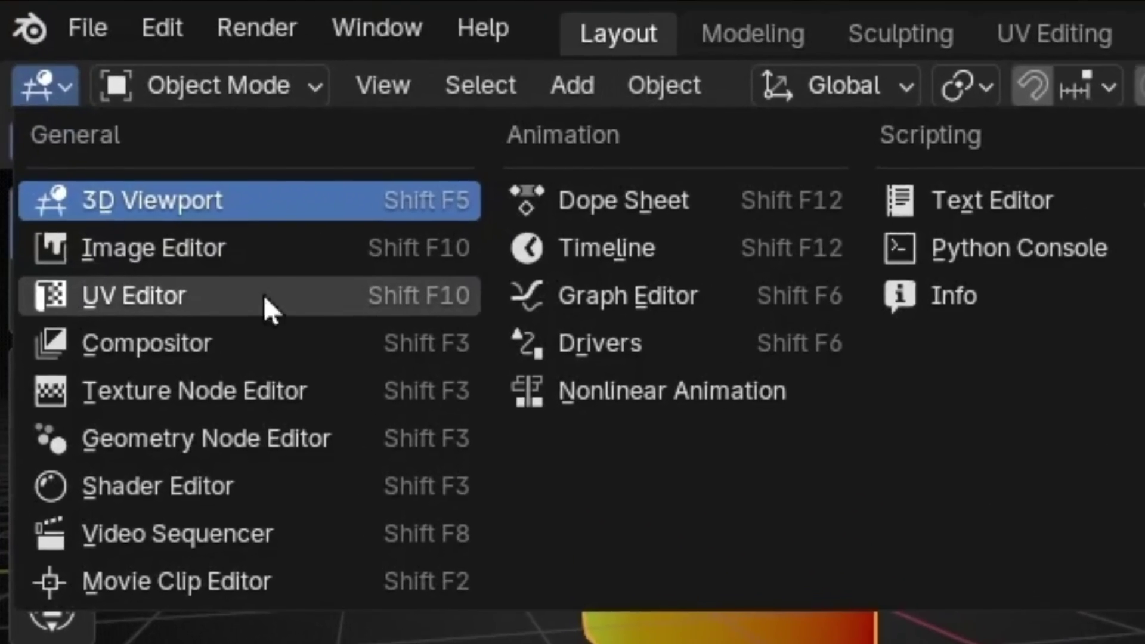
click(195, 305)
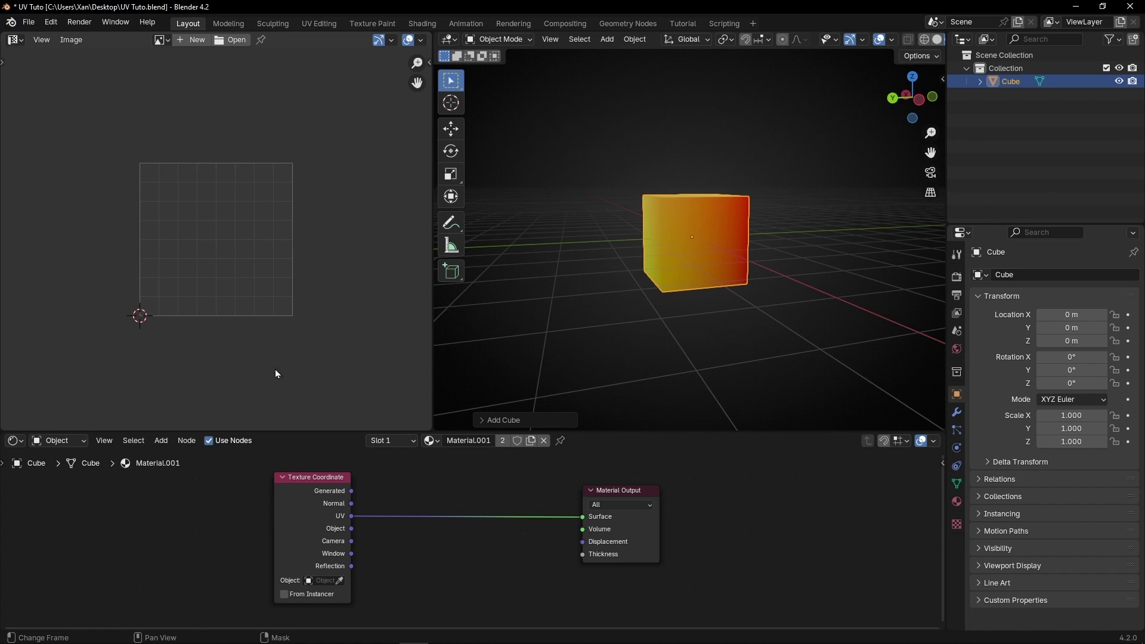
scroll(705, 277, up, 2)
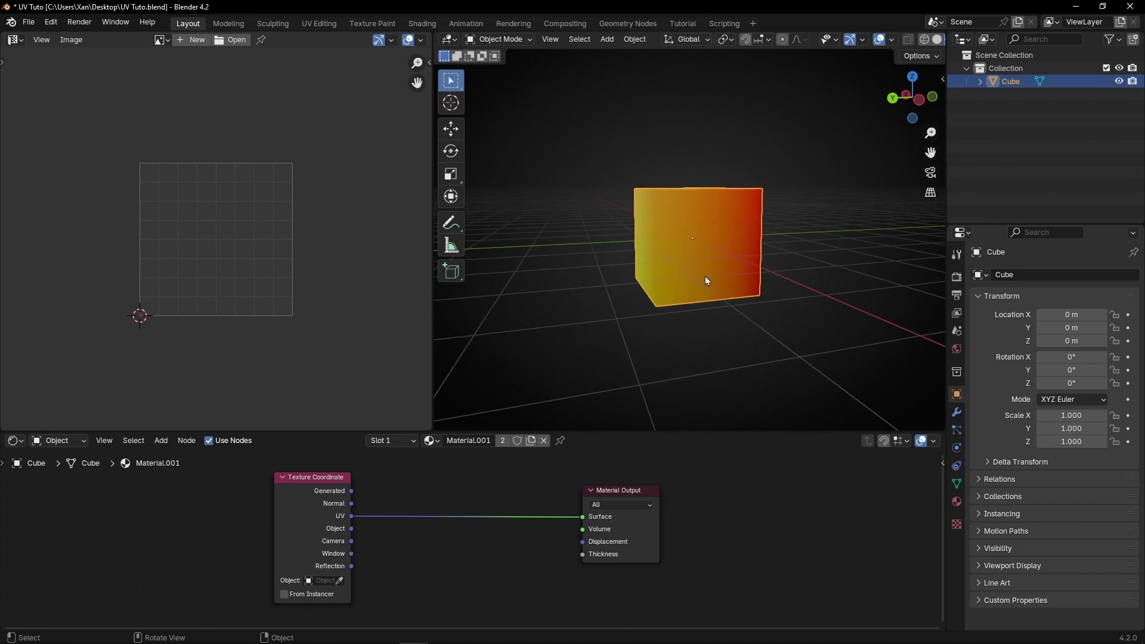
Switch the cube into Edit Mode to reveal its cross-shaped UV layout.
click(504, 39)
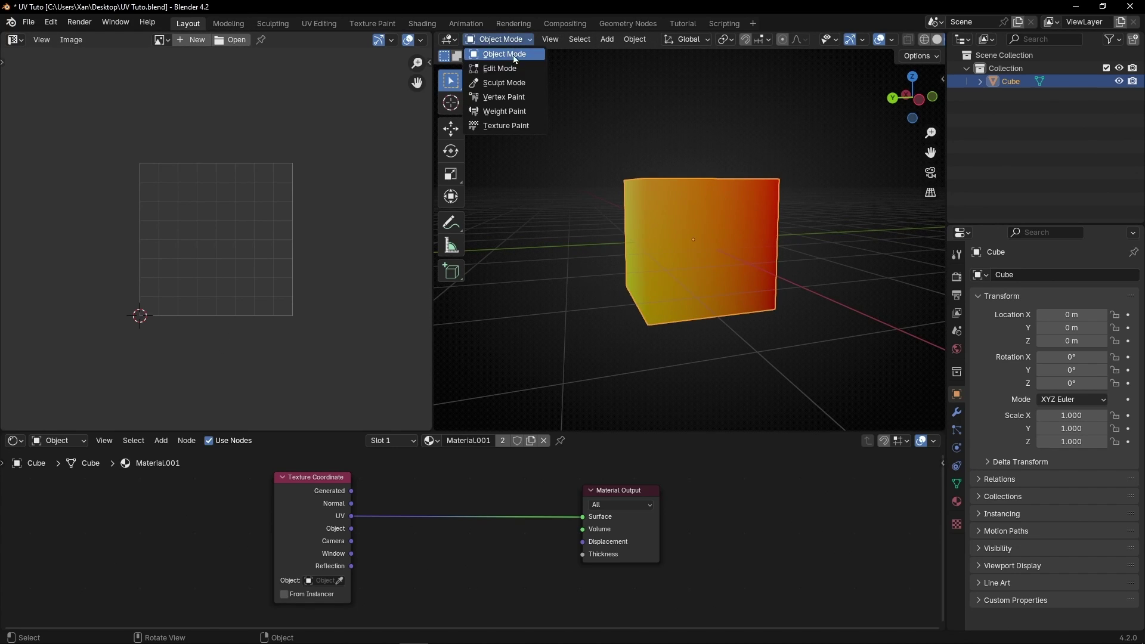
click(504, 70)
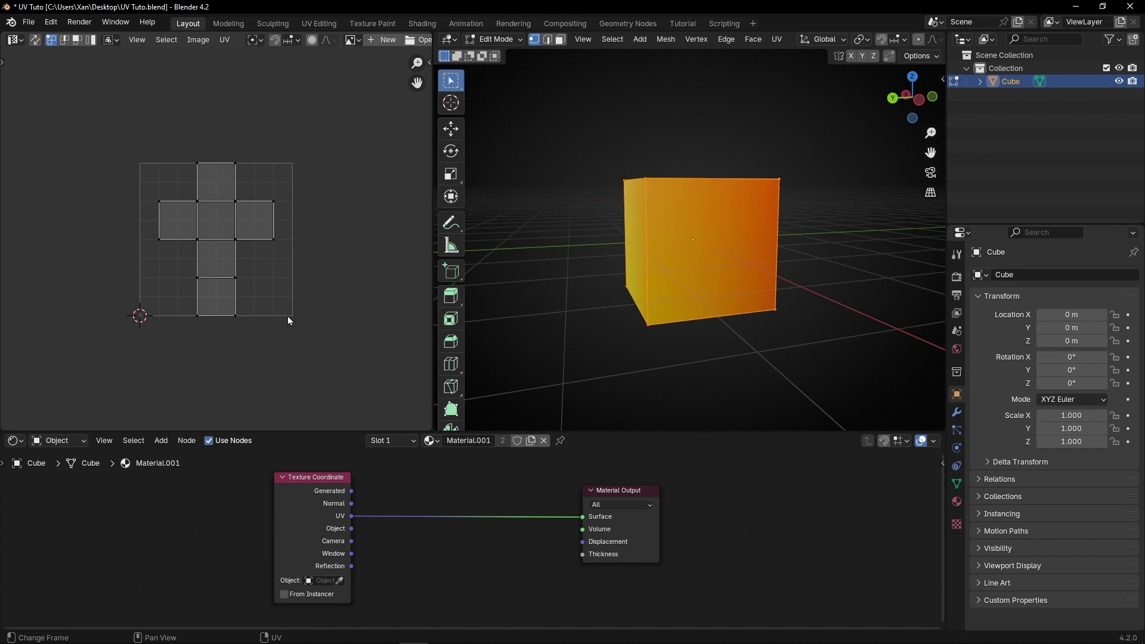
middle_drag(715, 303, 734, 194)
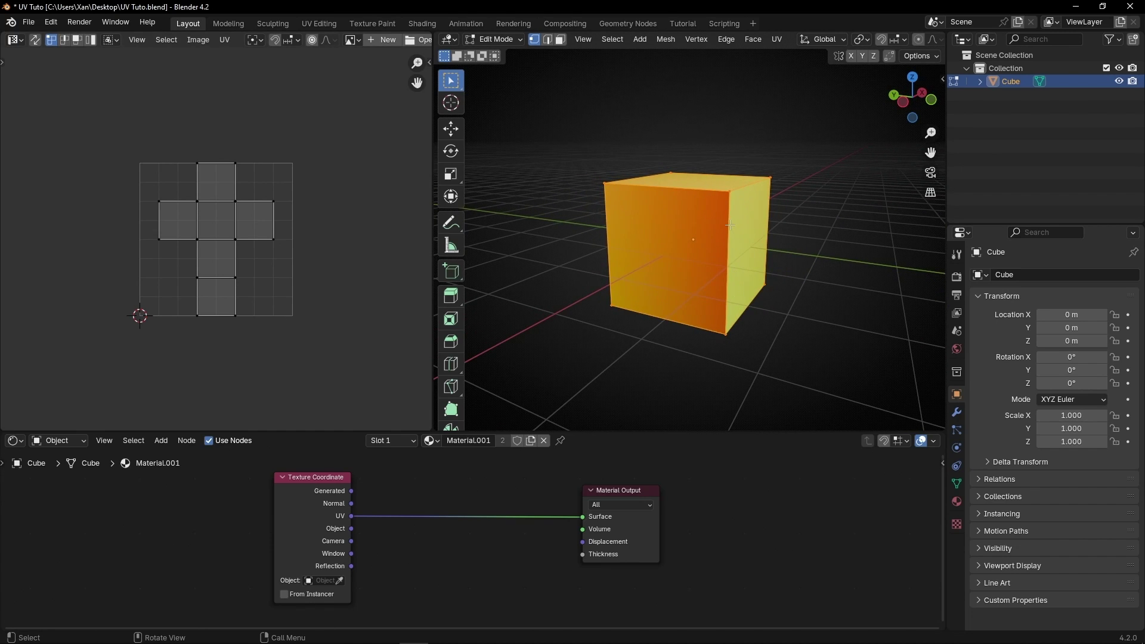
Enable annotation drawing in the UV editor and 3D view, sketching and erasing trial strokes.
key(t)
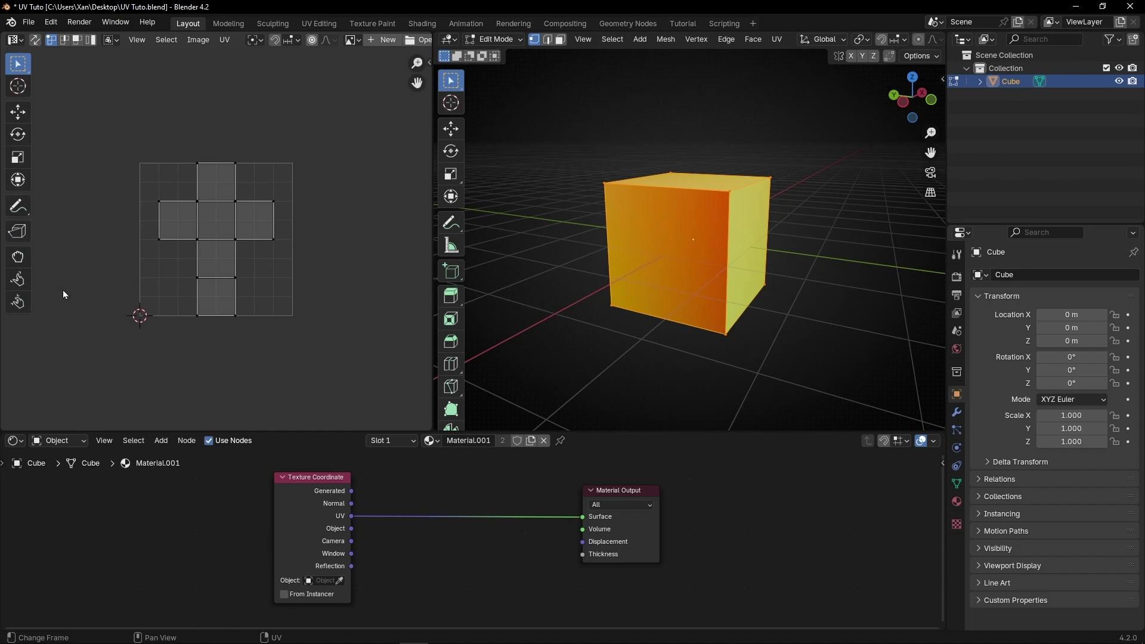
key(shift+space)
key(d)
mouse_move(238, 296)
mouse_down()
mouse_move(201, 342)
mouse_move(261, 311)
mouse_move(226, 298)
mouse_up()
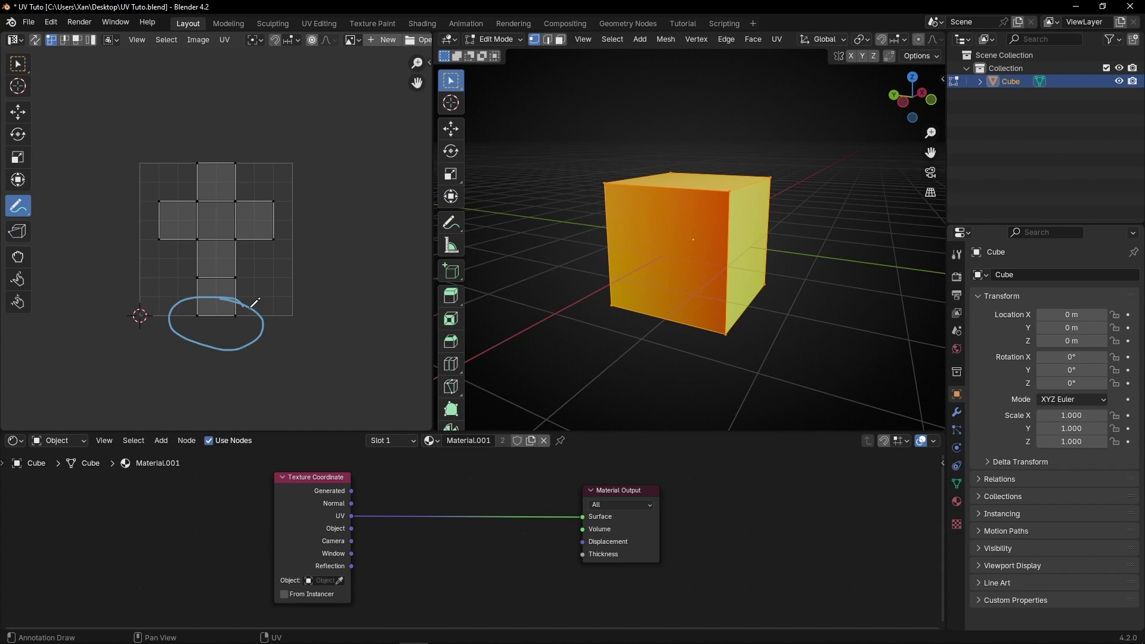
key(shift+space)
key(d)
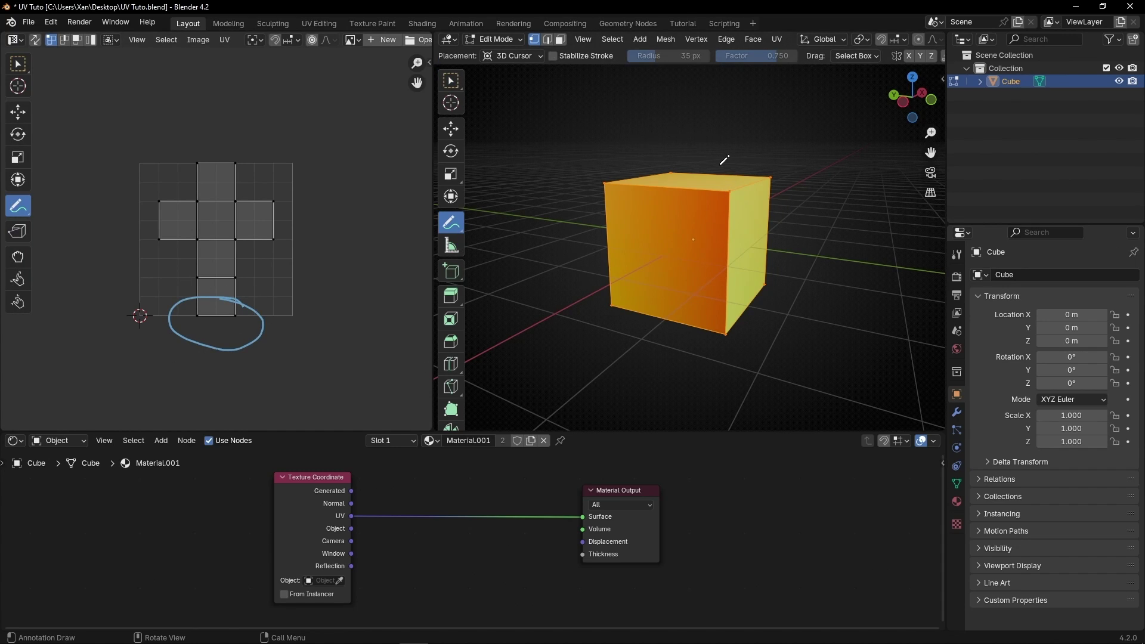
drag(724, 159, 753, 335)
right_drag(704, 197, 749, 260)
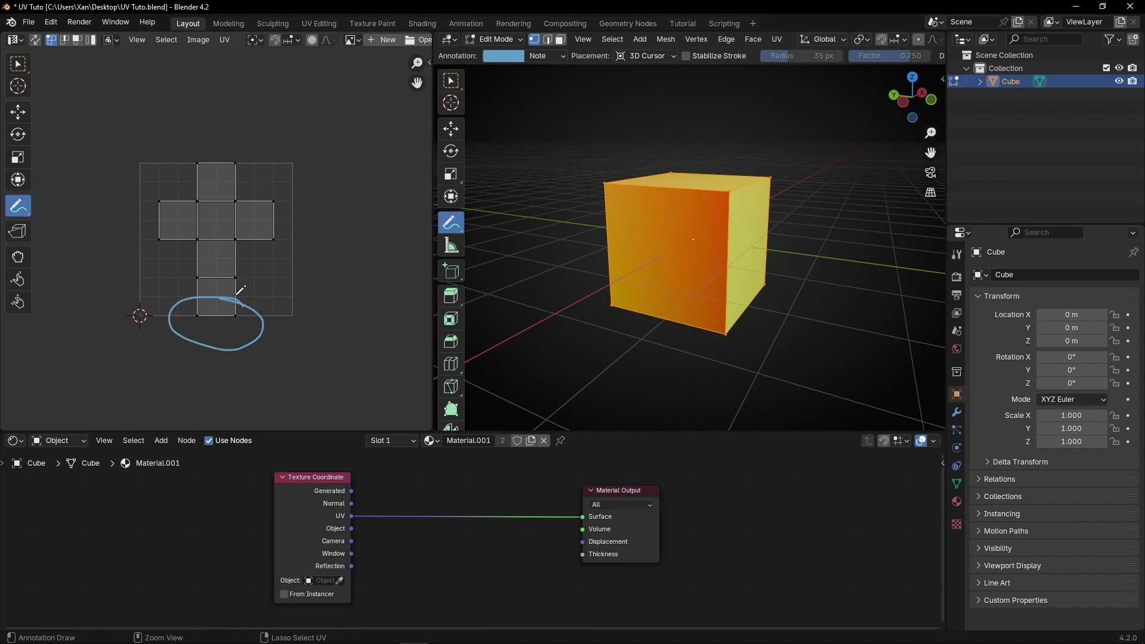
right_drag(240, 291, 255, 307)
mouse_move(632, 256)
middle_down()
mouse_move(865, 248)
mouse_move(527, 248)
mouse_move(595, 245)
middle_up()
Circle the top and left UV islands and matching cube faces, then erase those circles.
mouse_move(664, 168)
mouse_down()
mouse_move(680, 326)
mouse_move(715, 191)
mouse_move(692, 178)
mouse_up()
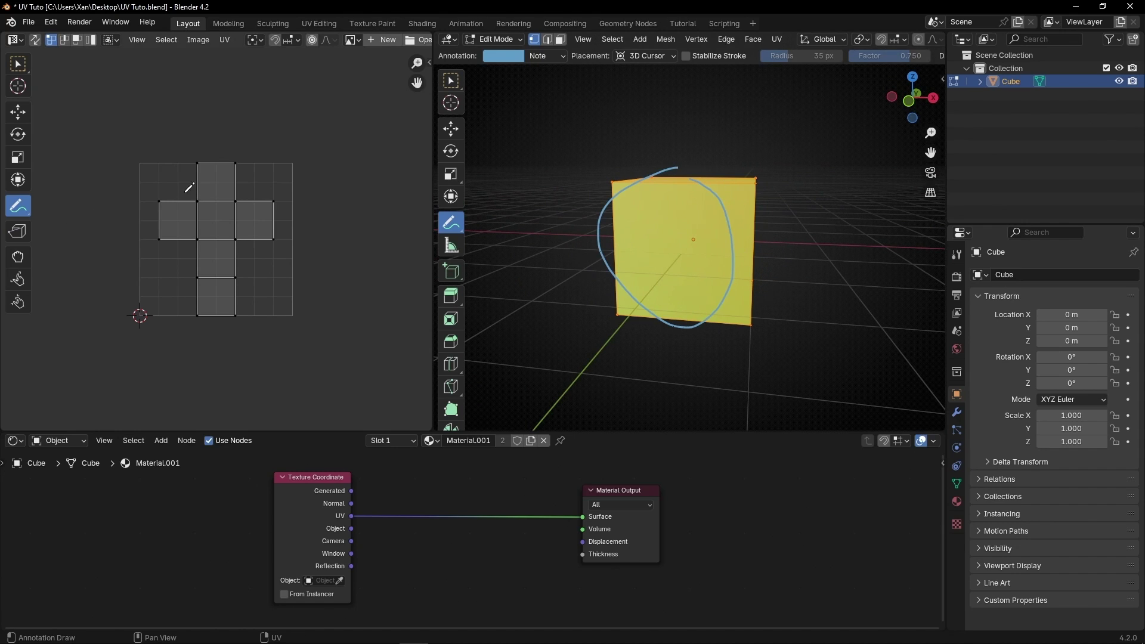
mouse_move(203, 141)
mouse_down()
mouse_move(176, 182)
mouse_move(240, 214)
mouse_up()
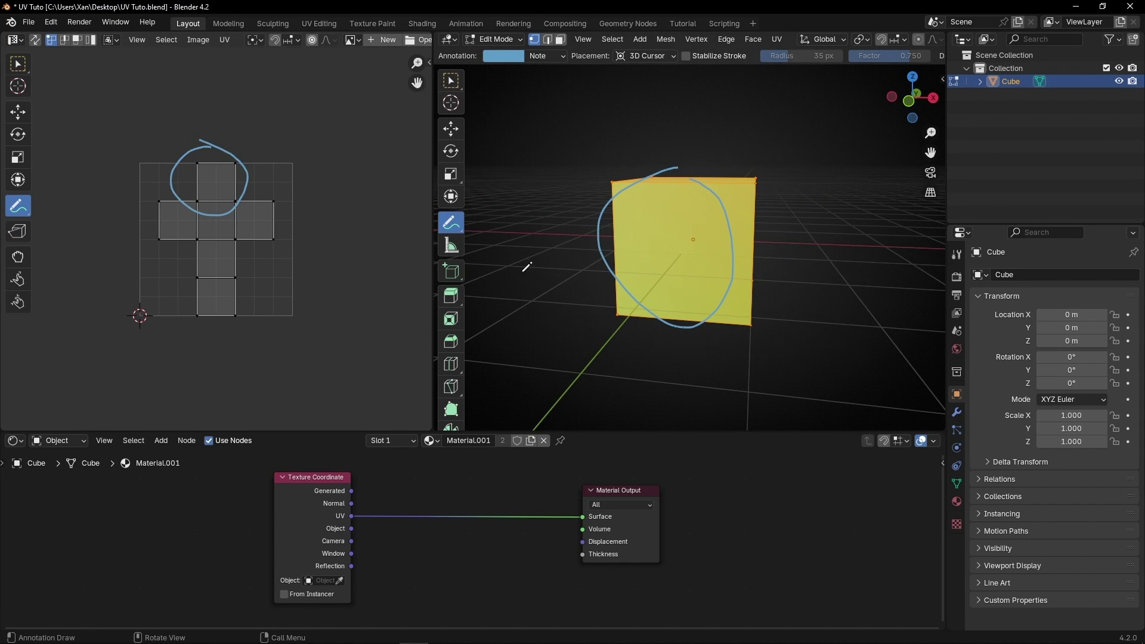
mouse_move(626, 281)
ctrl+mouse_down()
mouse_move(742, 217)
mouse_move(709, 327)
ctrl+mouse_up()
middle_drag(709, 328, 662, 388)
mouse_move(250, 182)
ctrl+mouse_down()
mouse_move(260, 161)
mouse_move(275, 191)
ctrl+mouse_up()
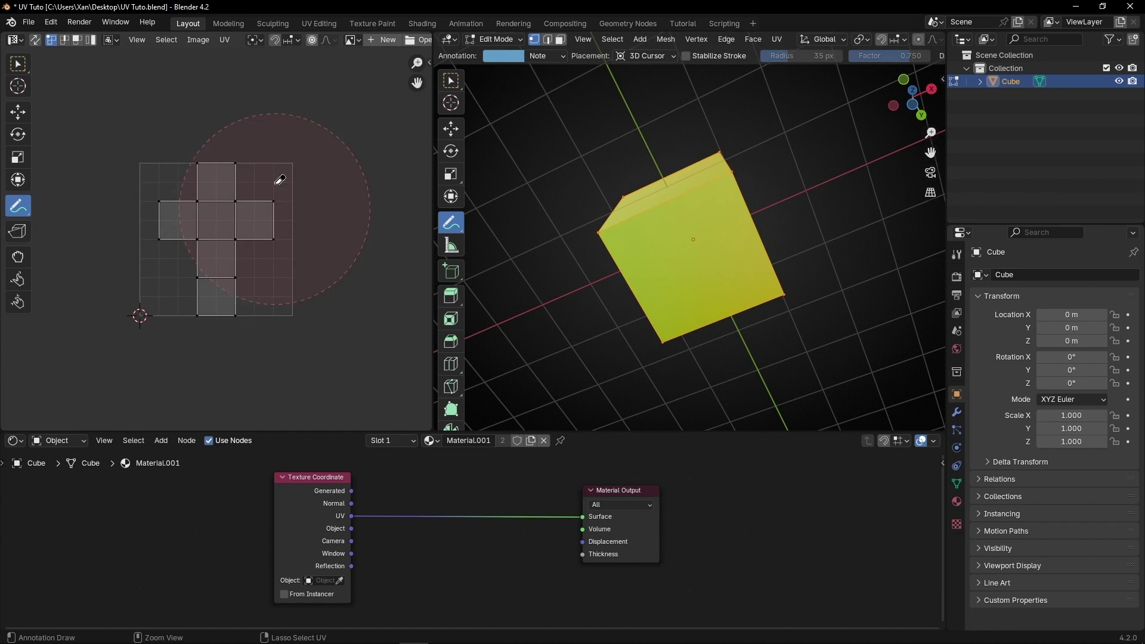
mouse_move(184, 194)
mouse_down()
mouse_move(185, 245)
mouse_move(206, 203)
mouse_up()
mouse_move(686, 206)
mouse_down()
mouse_move(582, 239)
mouse_move(653, 207)
mouse_up()
ctrl+drag(686, 287, 700, 220)
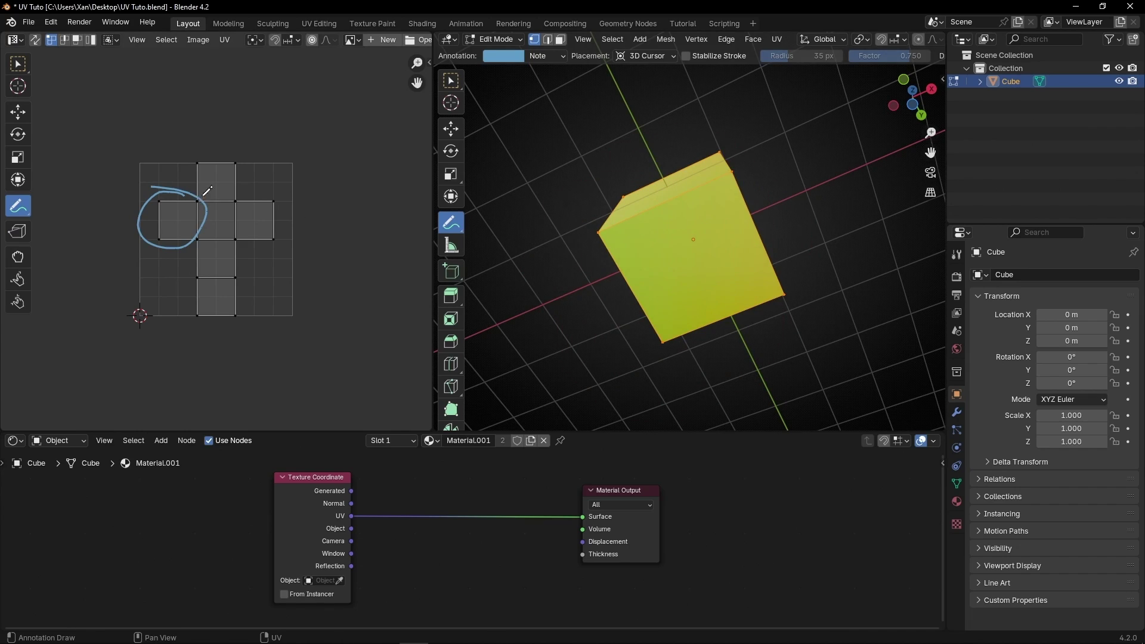
mouse_move(179, 221)
ctrl+mouse_down()
mouse_move(144, 340)
mouse_move(127, 345)
mouse_move(242, 350)
mouse_move(295, 337)
mouse_move(292, 358)
ctrl+mouse_up()
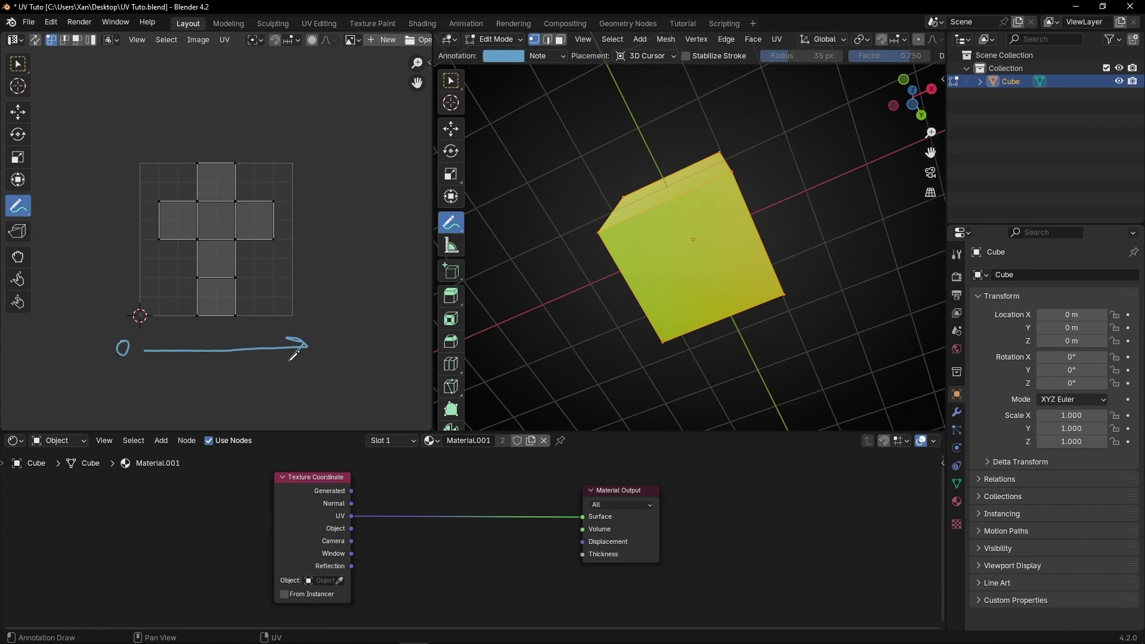
Label the U axis, draw and label a V arrow, and circle three grid corners.
drag(202, 370, 215, 370)
mouse_move(108, 315)
mouse_down()
mouse_move(110, 172)
mouse_move(93, 187)
mouse_move(112, 160)
mouse_move(121, 184)
mouse_up()
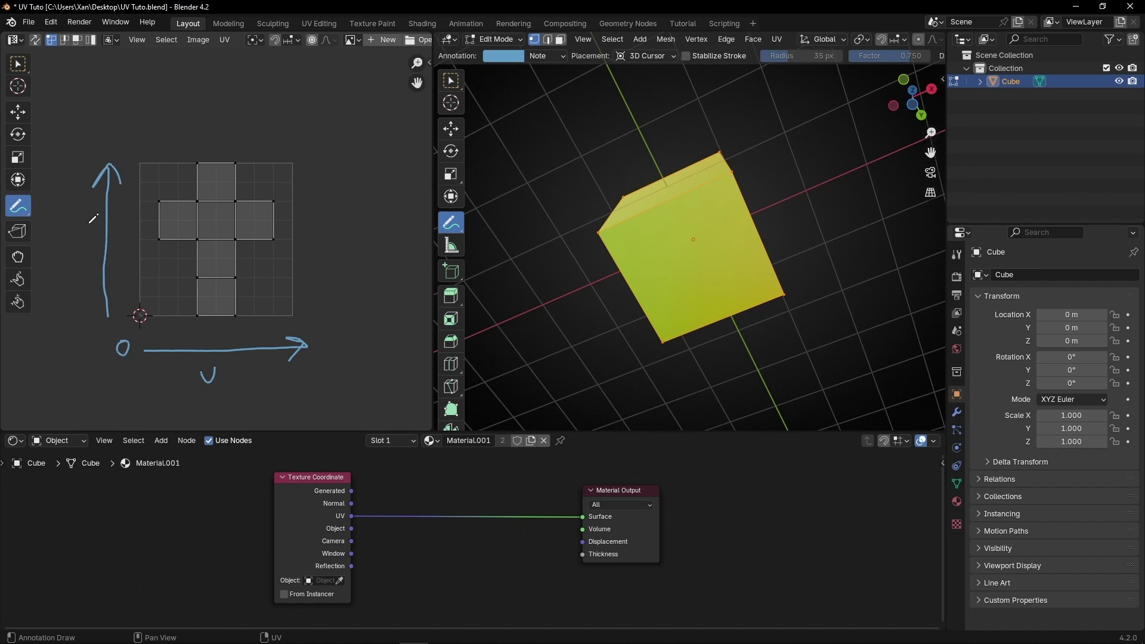
drag(69, 244, 79, 213)
mouse_move(304, 297)
mouse_down()
mouse_move(248, 290)
mouse_move(244, 327)
mouse_move(295, 319)
mouse_move(298, 290)
mouse_up()
mouse_move(136, 146)
mouse_down()
mouse_move(115, 162)
mouse_move(132, 210)
mouse_move(169, 189)
mouse_move(144, 158)
mouse_up()
mouse_move(285, 136)
mouse_down()
mouse_move(225, 197)
mouse_move(272, 218)
mouse_move(304, 154)
mouse_move(255, 145)
mouse_up()
Return the cube to Object Mode, erase the UV grid notes, and raise the Shader Editor border.
key(Tab)
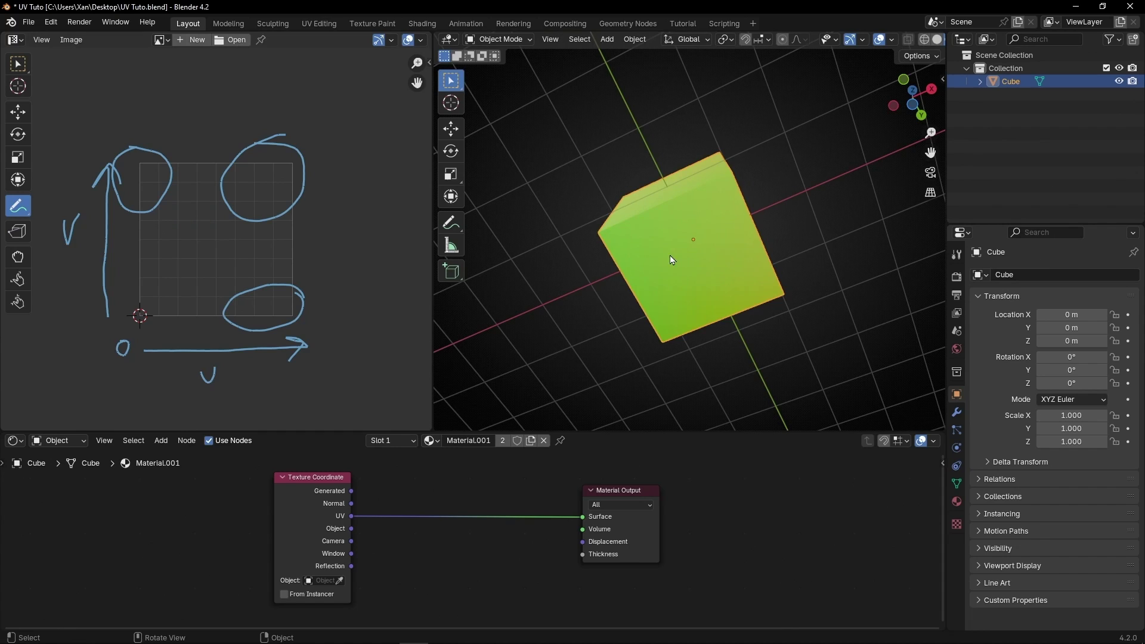
middle_drag(671, 256, 826, 349)
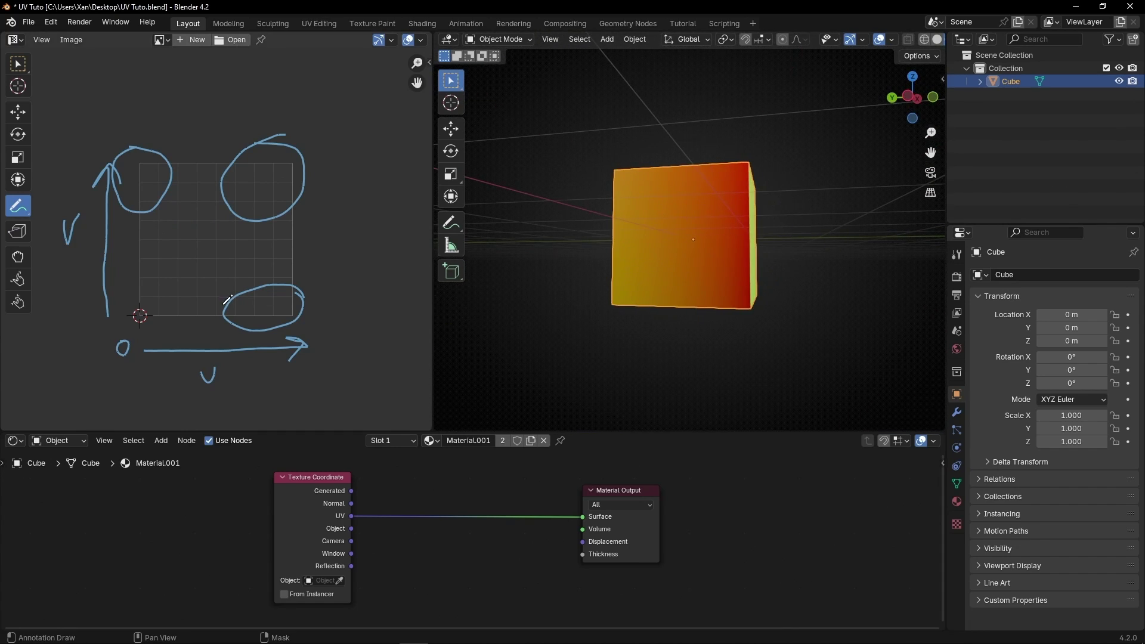
mouse_move(634, 281)
middle_down()
mouse_move(885, 281)
mouse_move(456, 279)
mouse_move(472, 184)
mouse_move(464, 202)
mouse_move(902, 40)
mouse_move(901, 430)
mouse_move(764, 223)
mouse_move(692, 200)
mouse_move(785, 192)
middle_up()
mouse_move(119, 238)
ctrl+mouse_down()
mouse_move(328, 199)
mouse_move(209, 375)
ctrl+mouse_up()
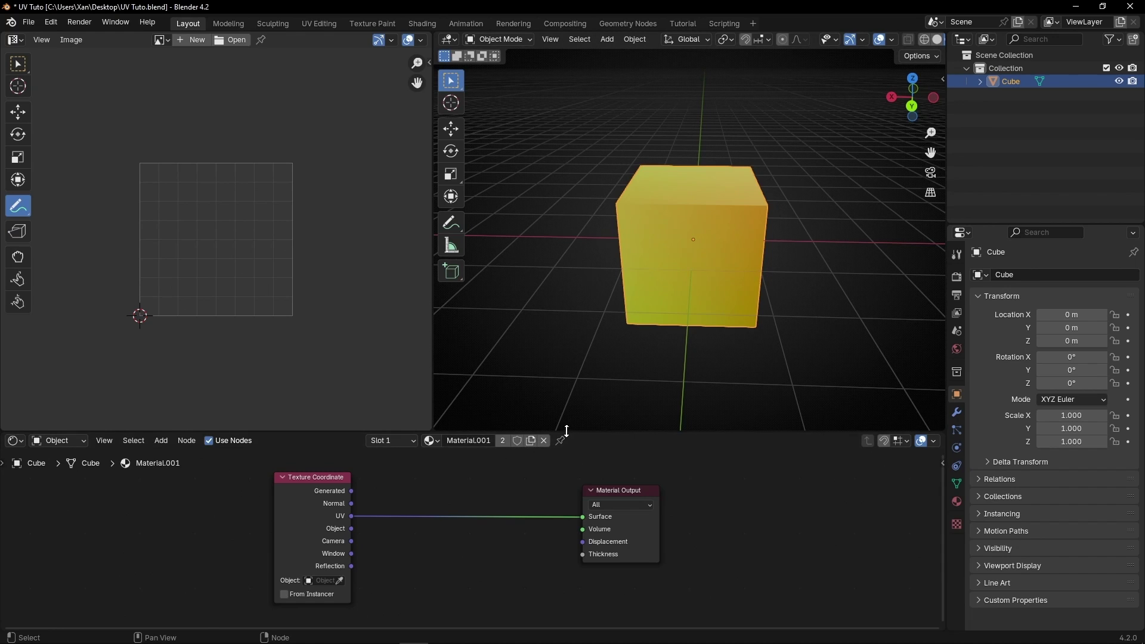
drag(597, 432, 597, 258)
Insert an Image Texture node between UV and Surface, loaded with Xan Tips Logo.png.
scroll(428, 394, up, 1)
scroll(426, 389, up, 1)
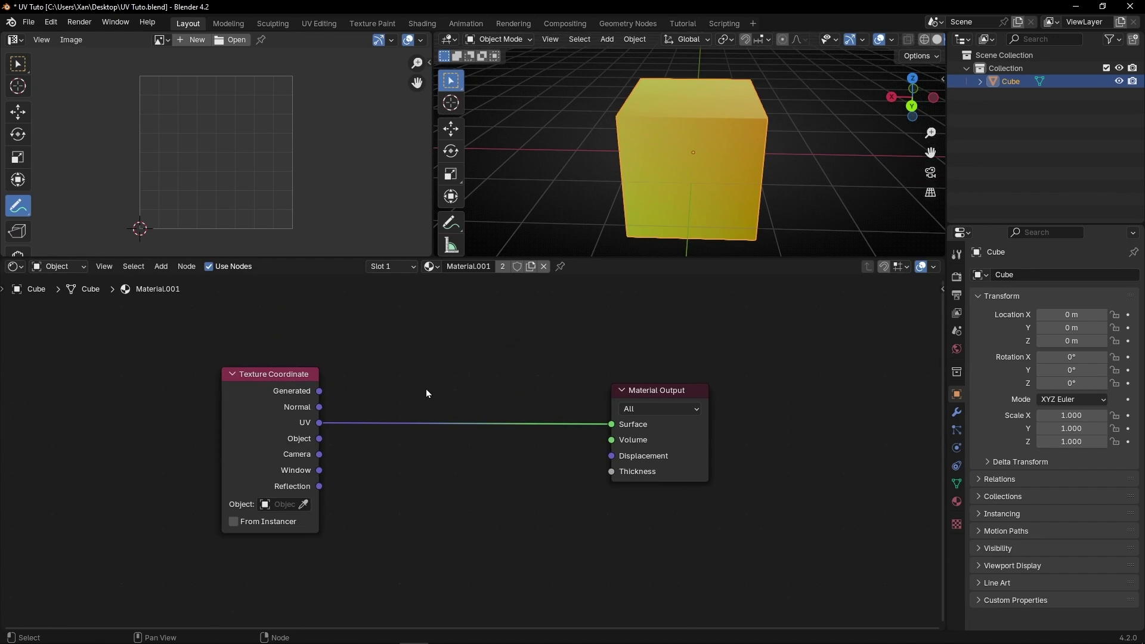
key(shift+a)
text(image)
key(Return)
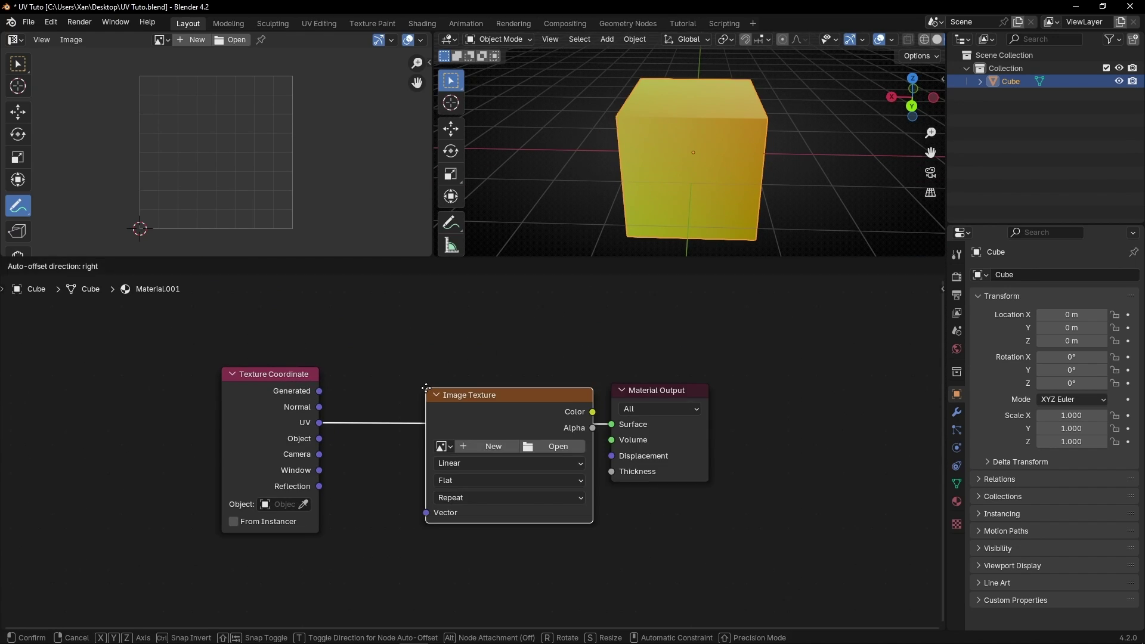
click(404, 377)
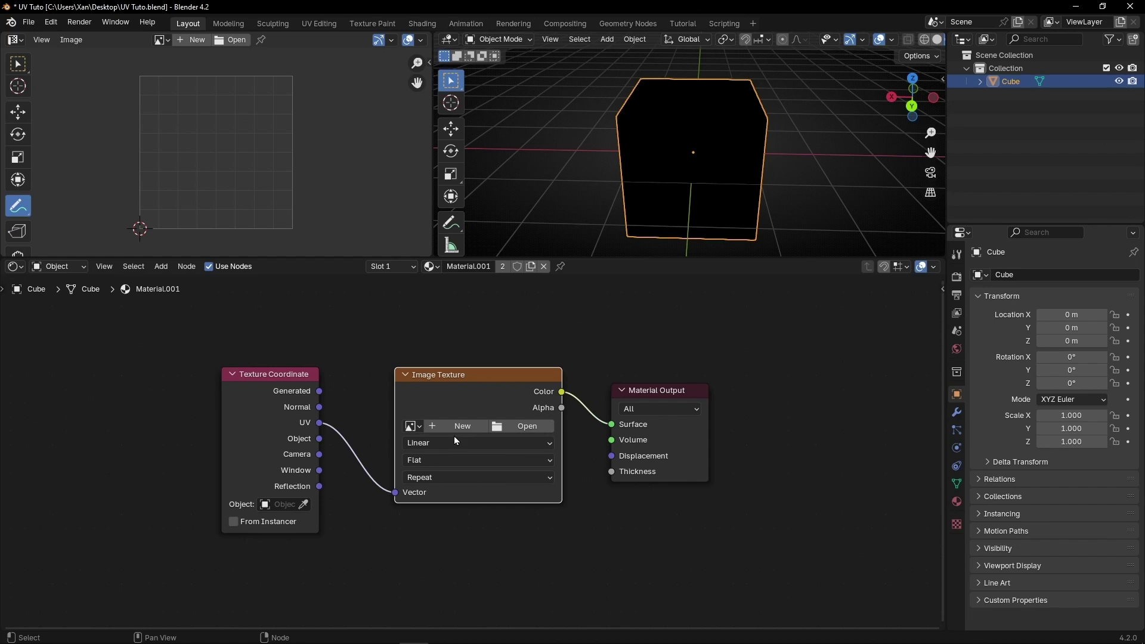
click(525, 426)
double_click(570, 362)
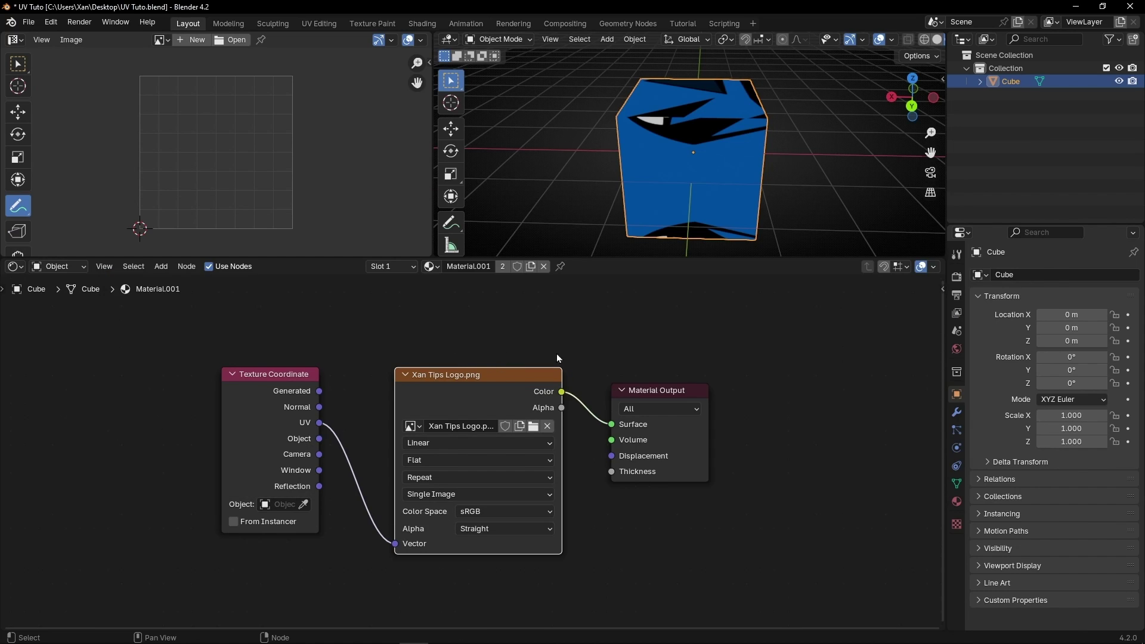
drag(593, 259, 592, 374)
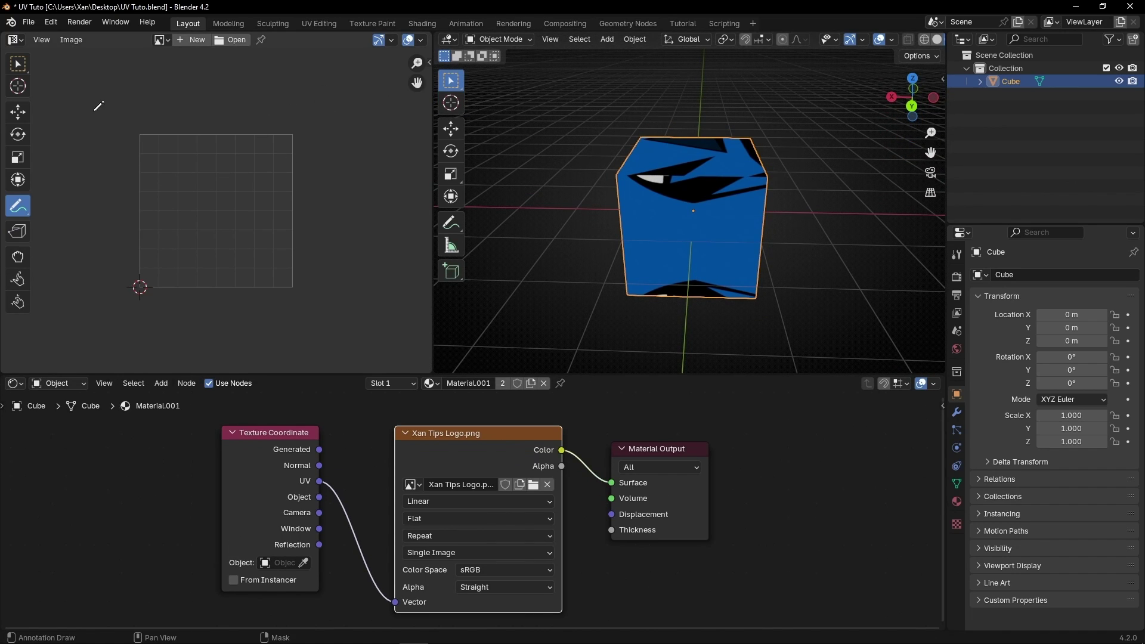
Display Xan Tips Logo.png in the UV editor, fit it to view, and enter Edit Mode.
click(161, 40)
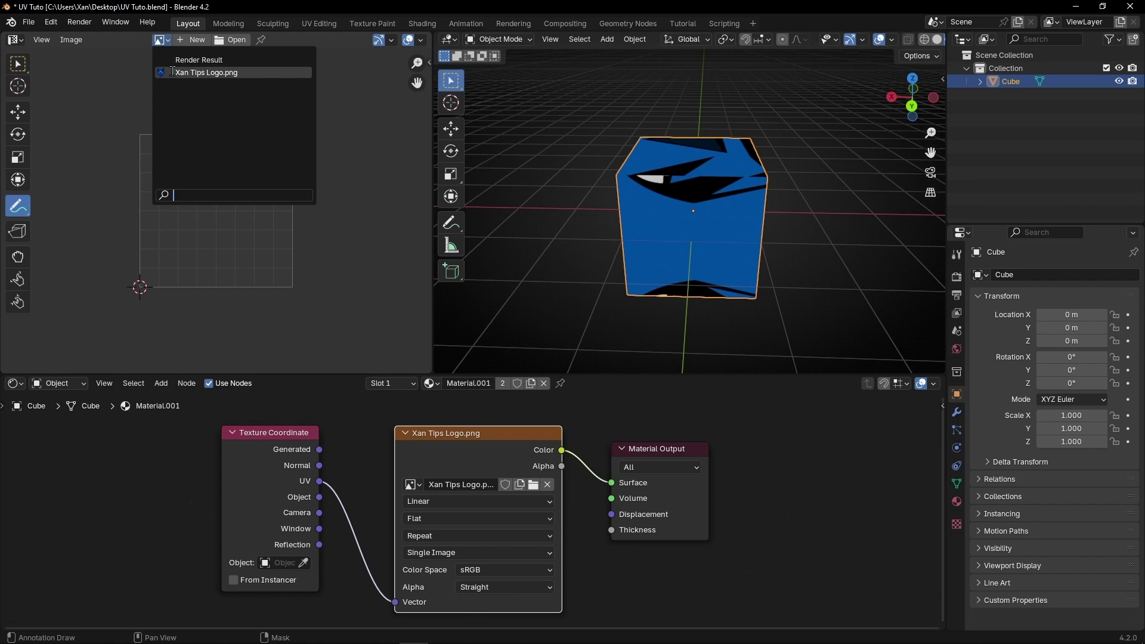
click(227, 72)
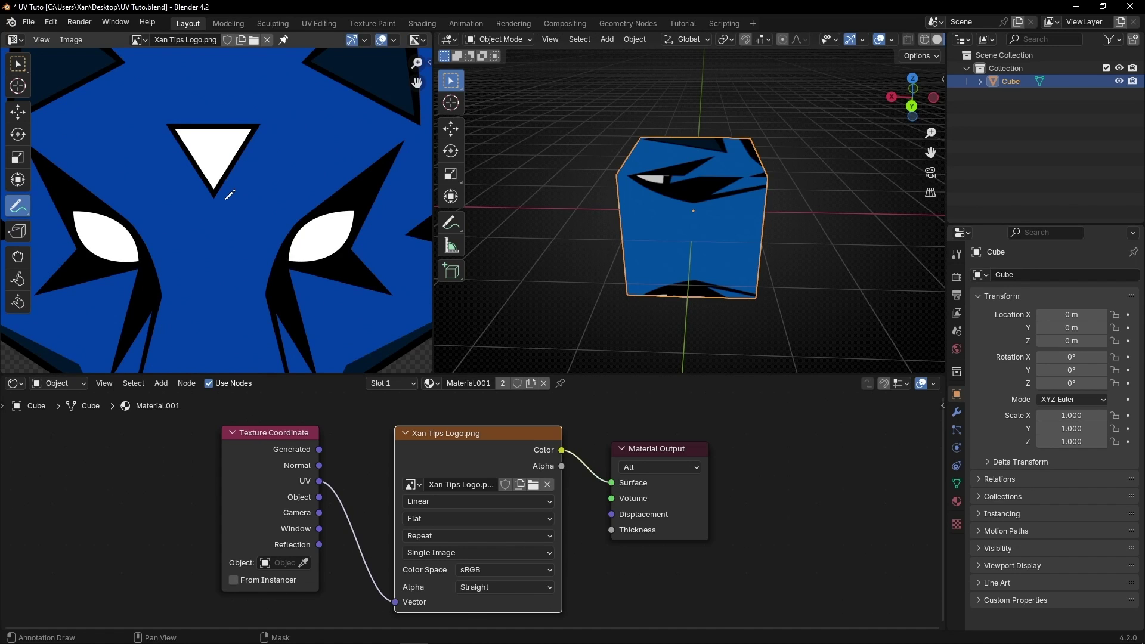
key(Home)
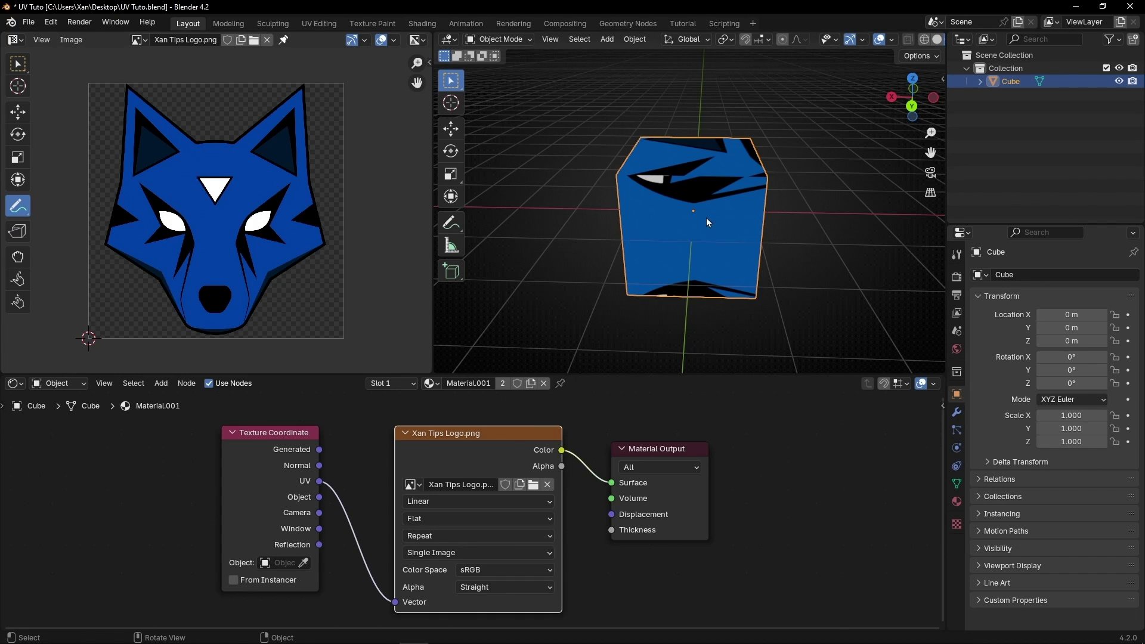
key(Tab)
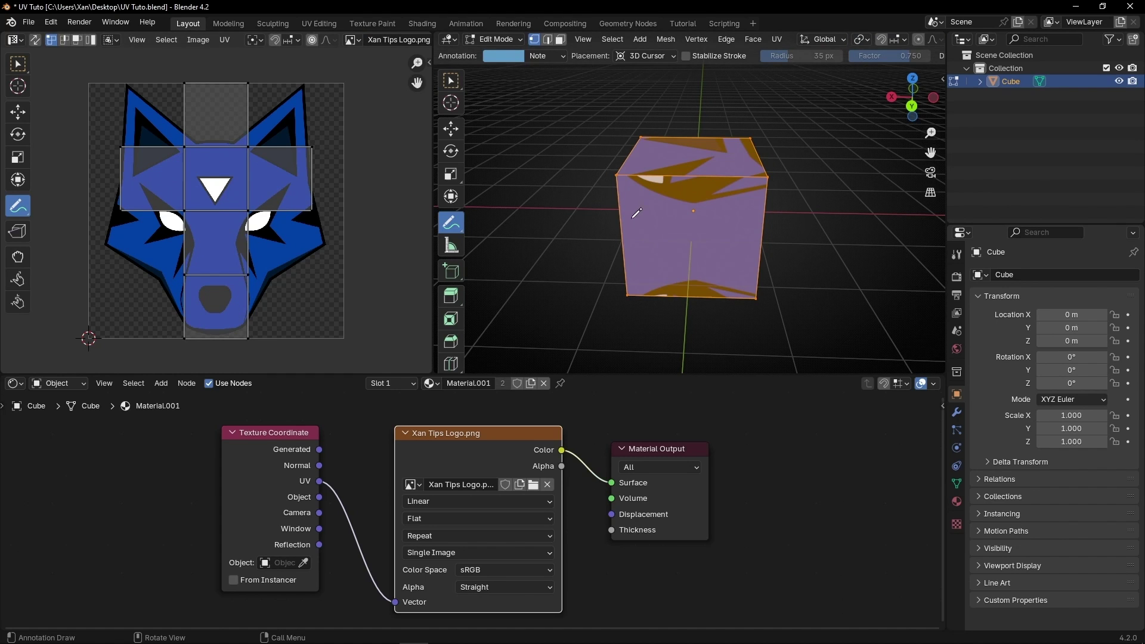
Re-enter Edit Mode on the cube and select all of its UV faces.
key(Tab)
middle_drag(731, 222, 818, 239)
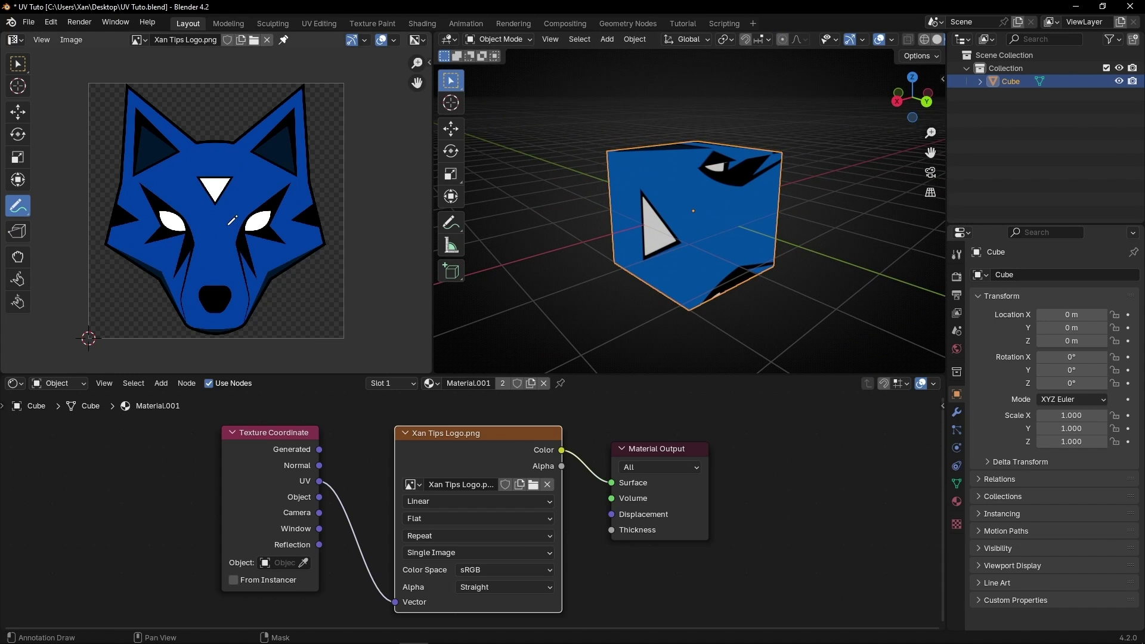
key(Tab)
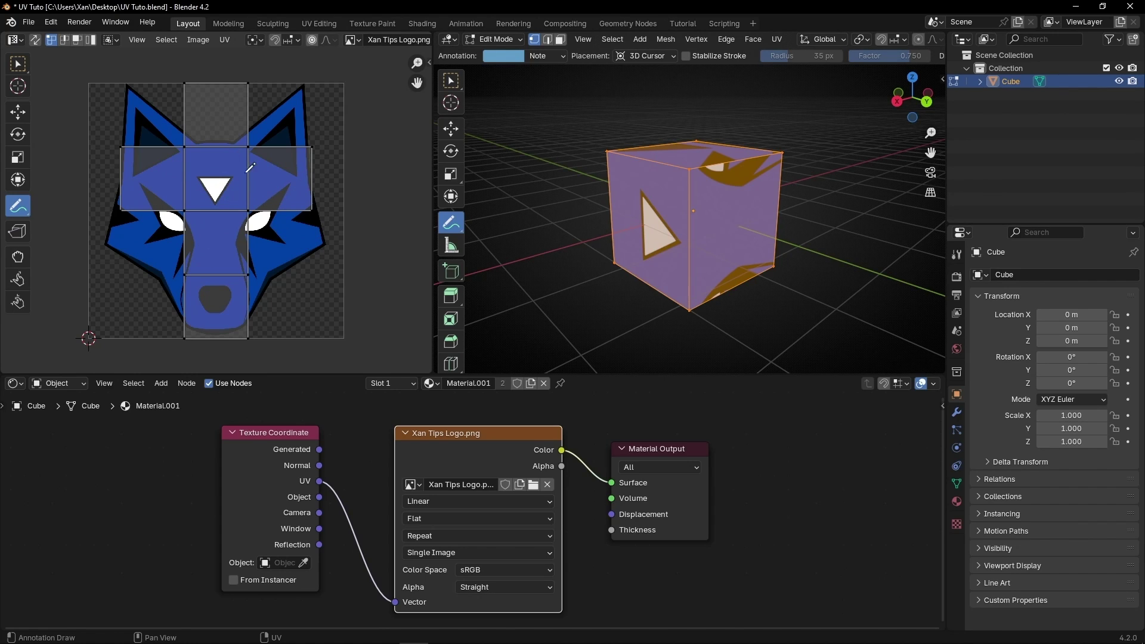
click(18, 63)
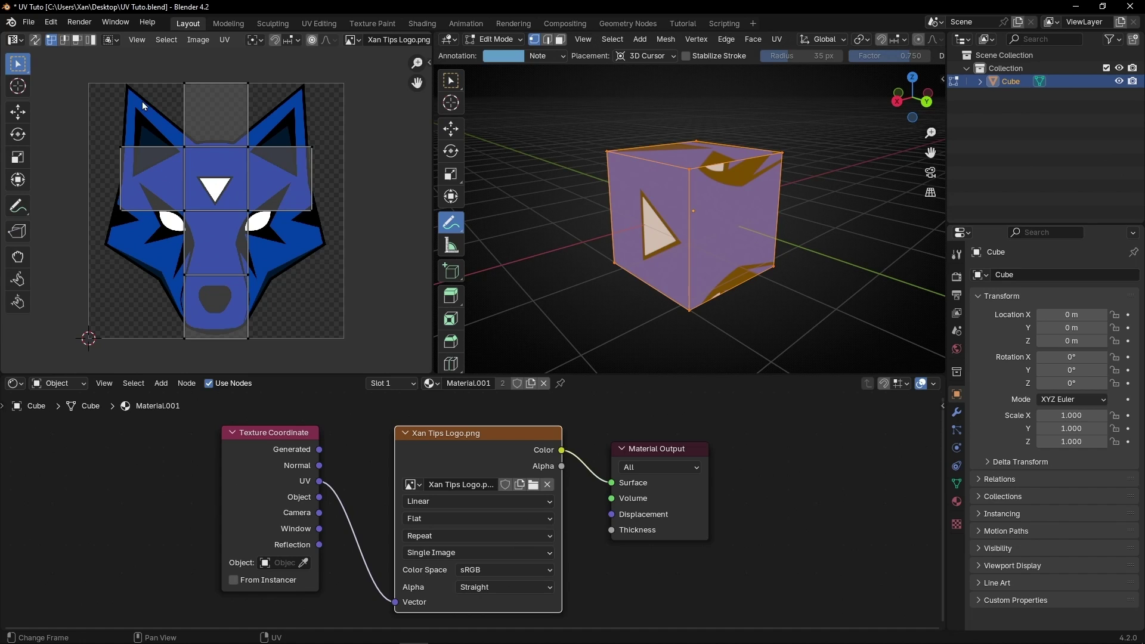
key(a)
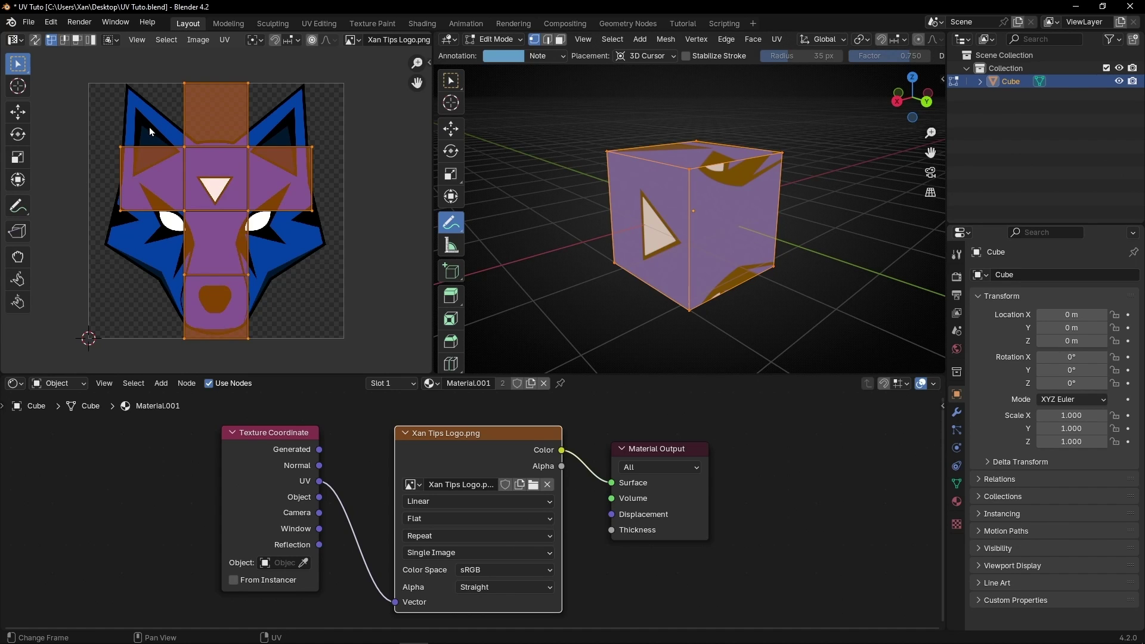
Shrink the UV layout and move it onto the white triangle on the wolf's forehead.
key(s)
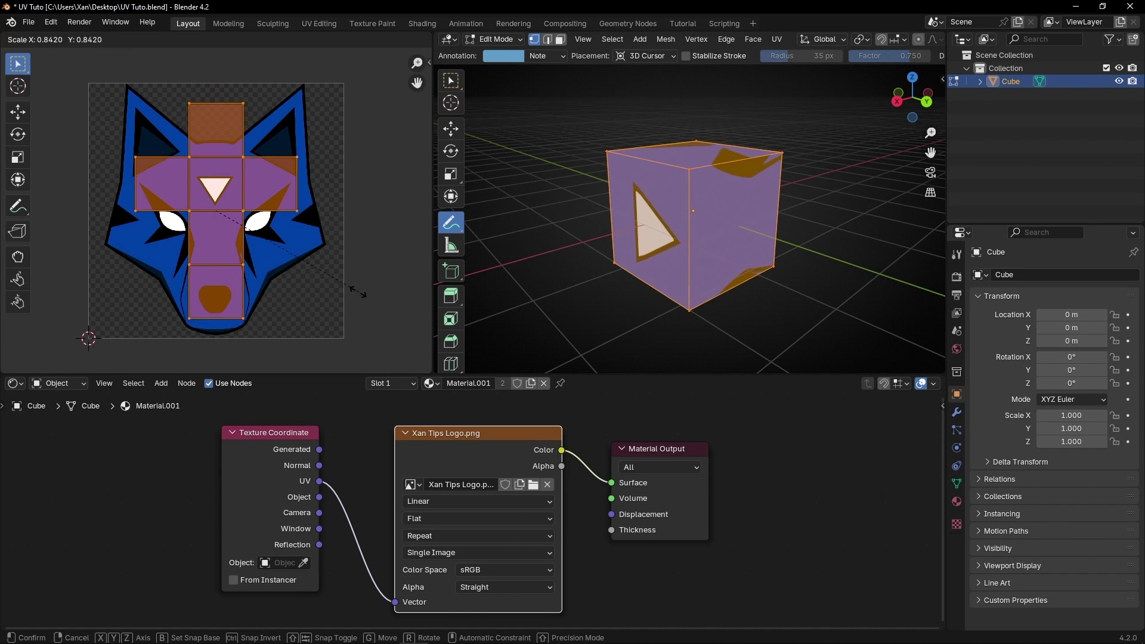
click(253, 229)
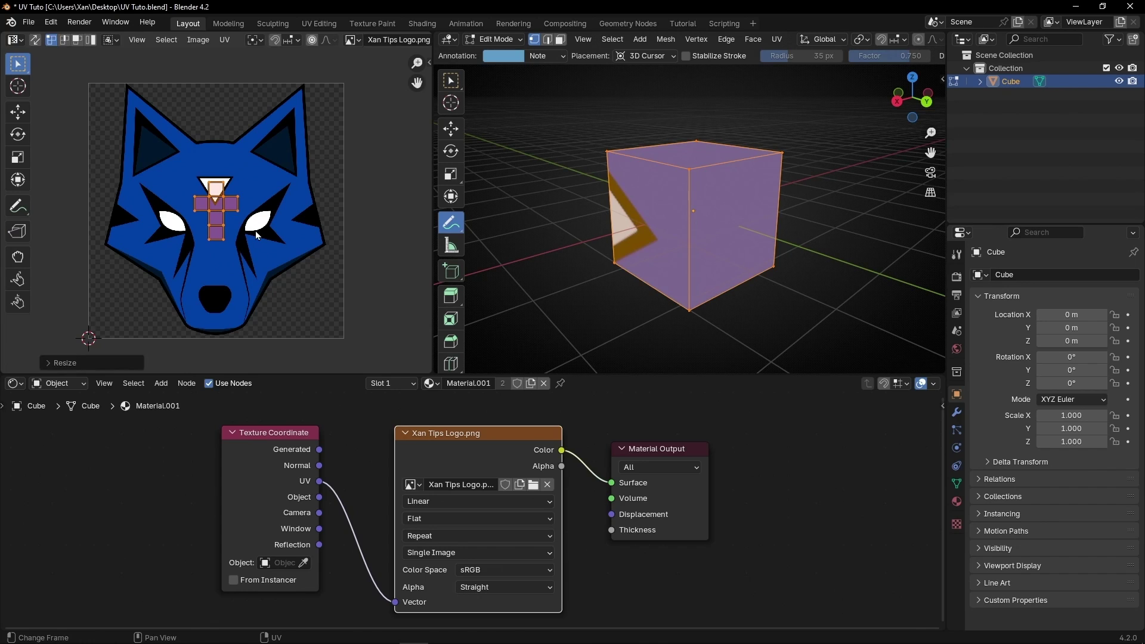
key(g)
click(257, 213)
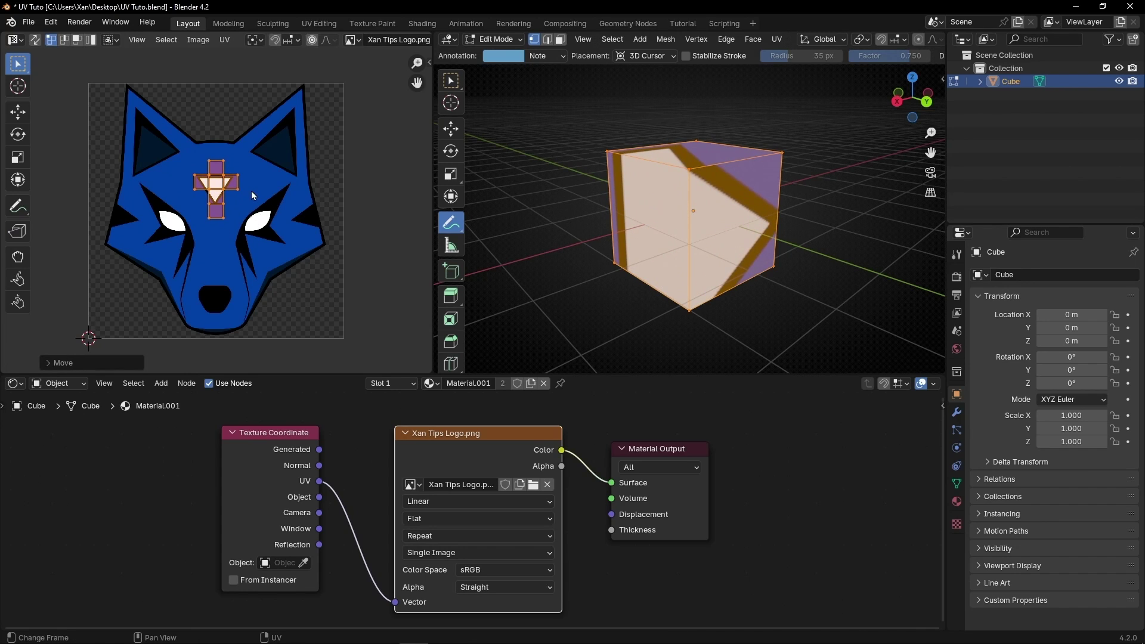
scroll(229, 192, up, 1)
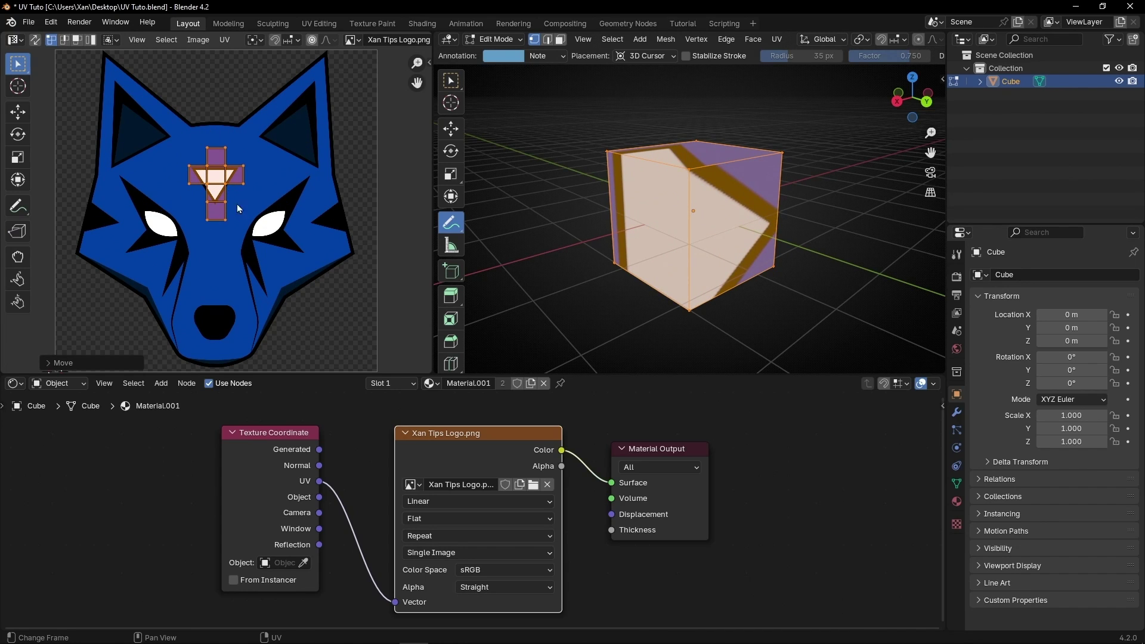
scroll(299, 188, up, 4)
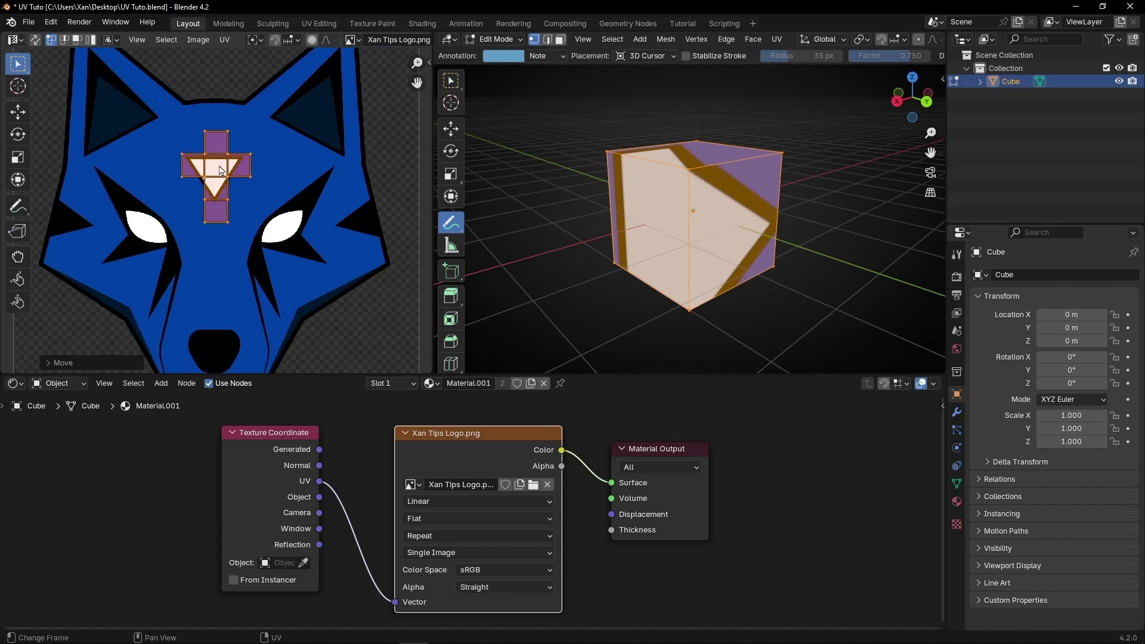
middle_drag(299, 189, 298, 241)
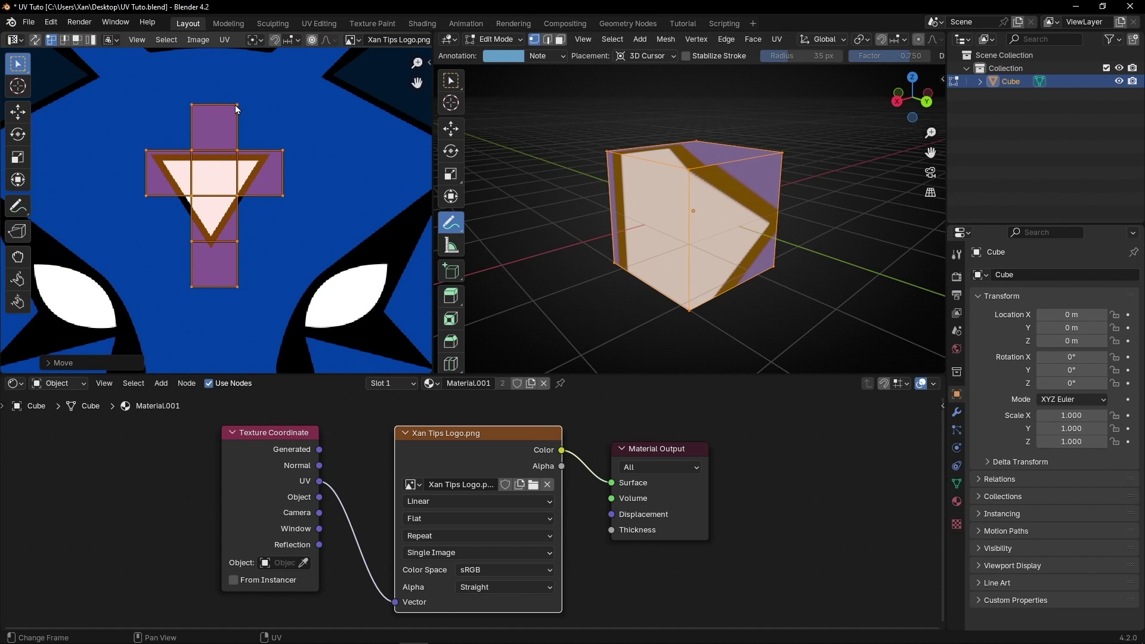
middle_drag(685, 250, 727, 222)
Scale the UV layout up about 15 times and shift it down so wolf logos tile across faces.
scroll(260, 219, down, 6)
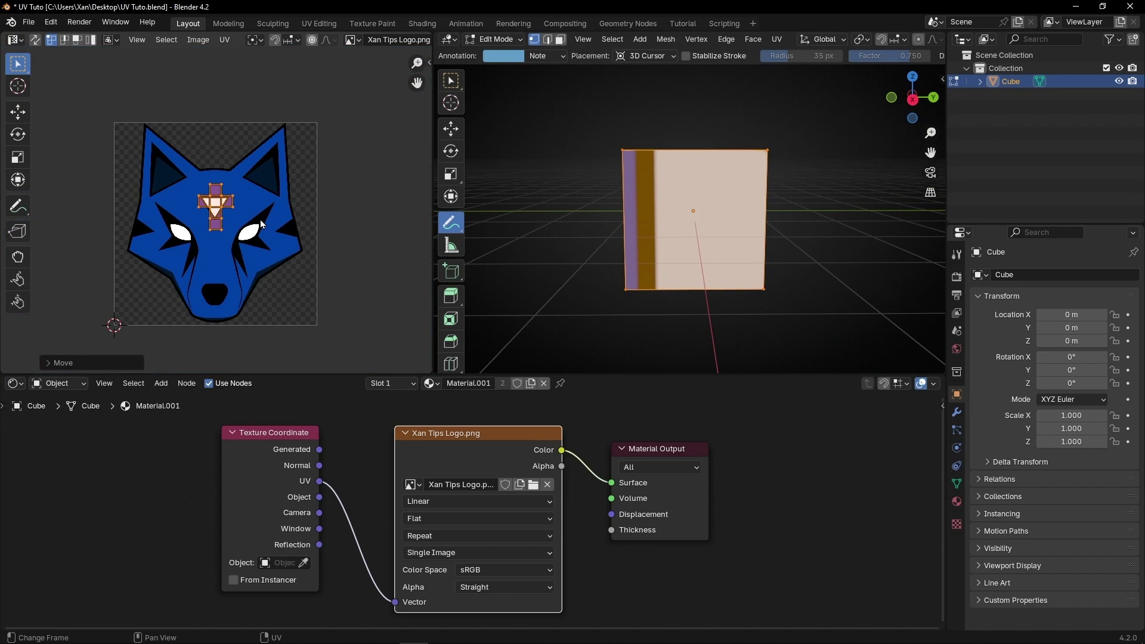
key(s)
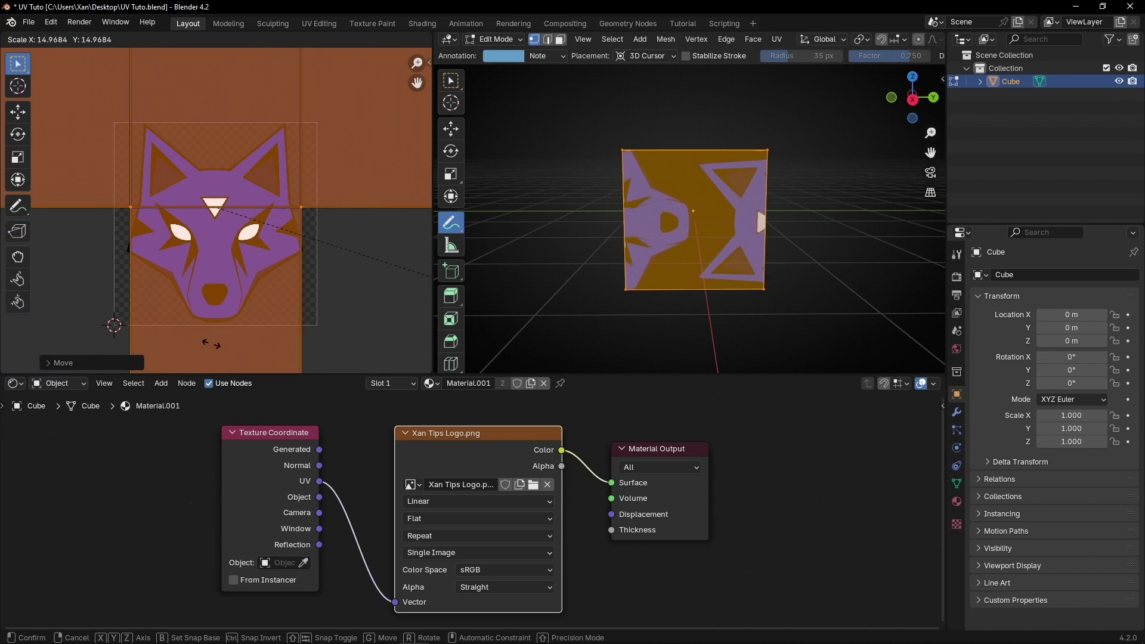
click(292, 352)
key(g)
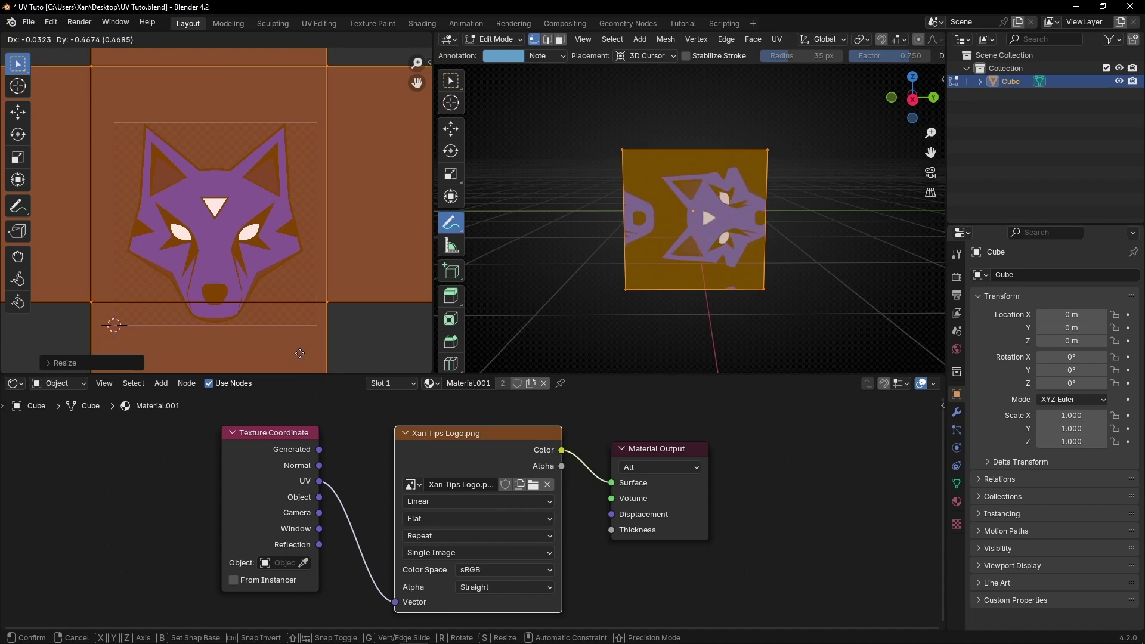
click(272, 62)
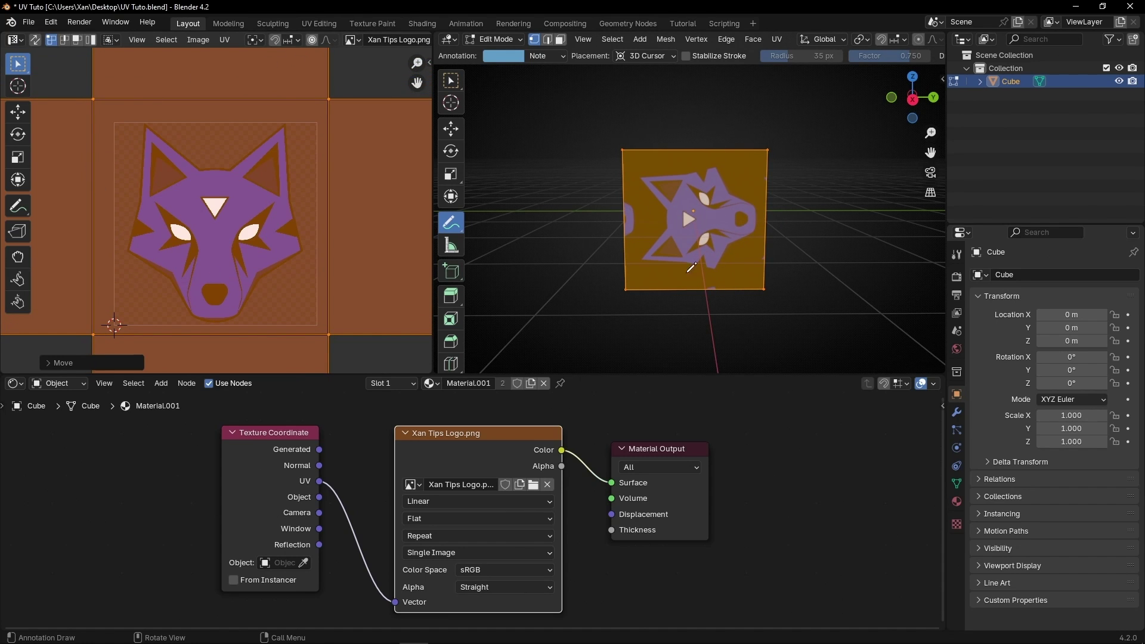
middle_drag(692, 267, 716, 200)
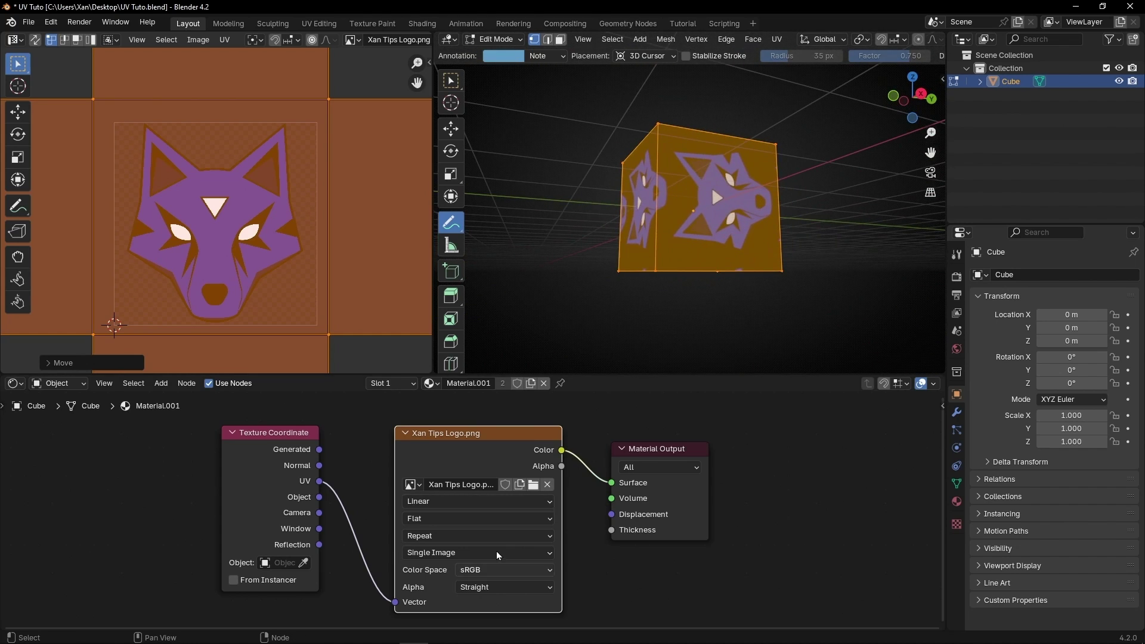
middle_drag(496, 551, 458, 506)
Change the Image Texture extension from Repeat to Clip, then view the cube from the front.
click(453, 504)
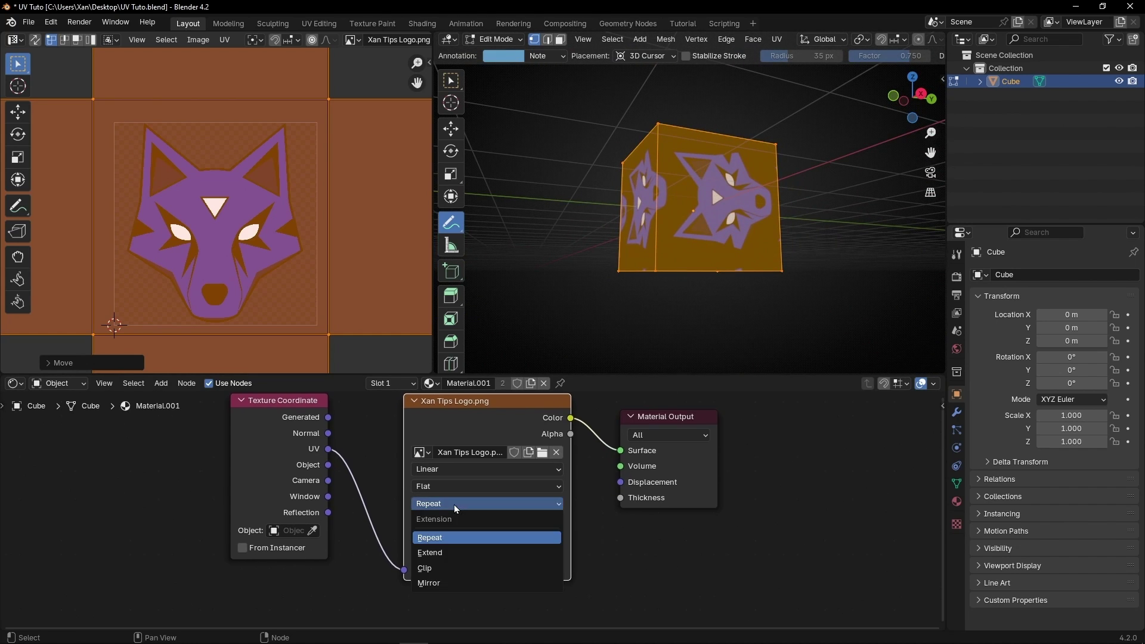
click(432, 569)
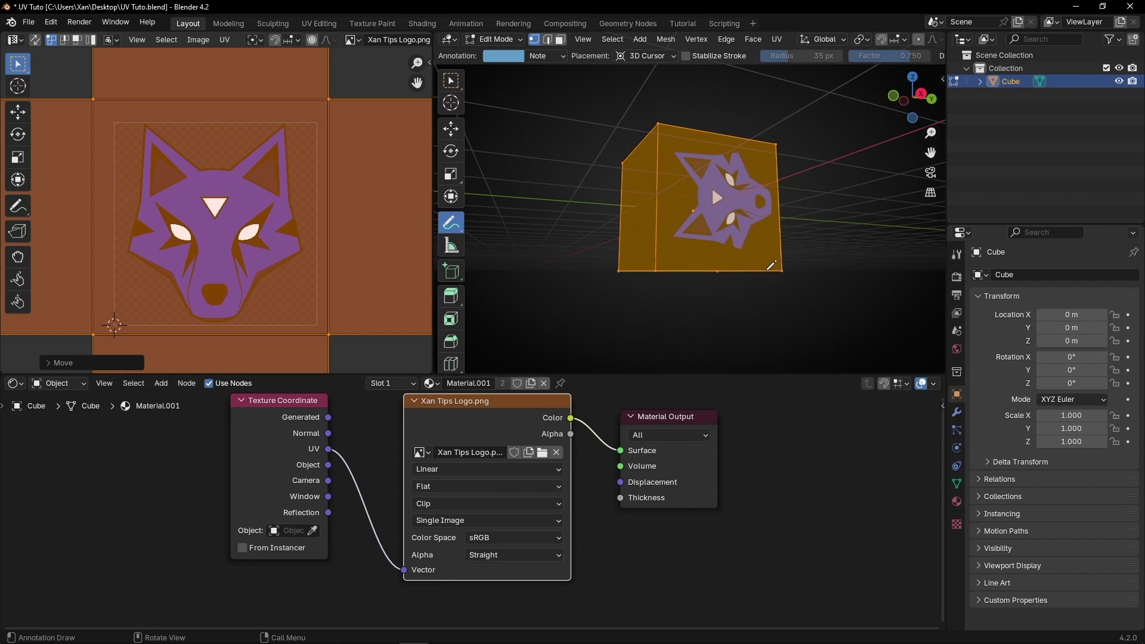
scroll(171, 146, down, 3)
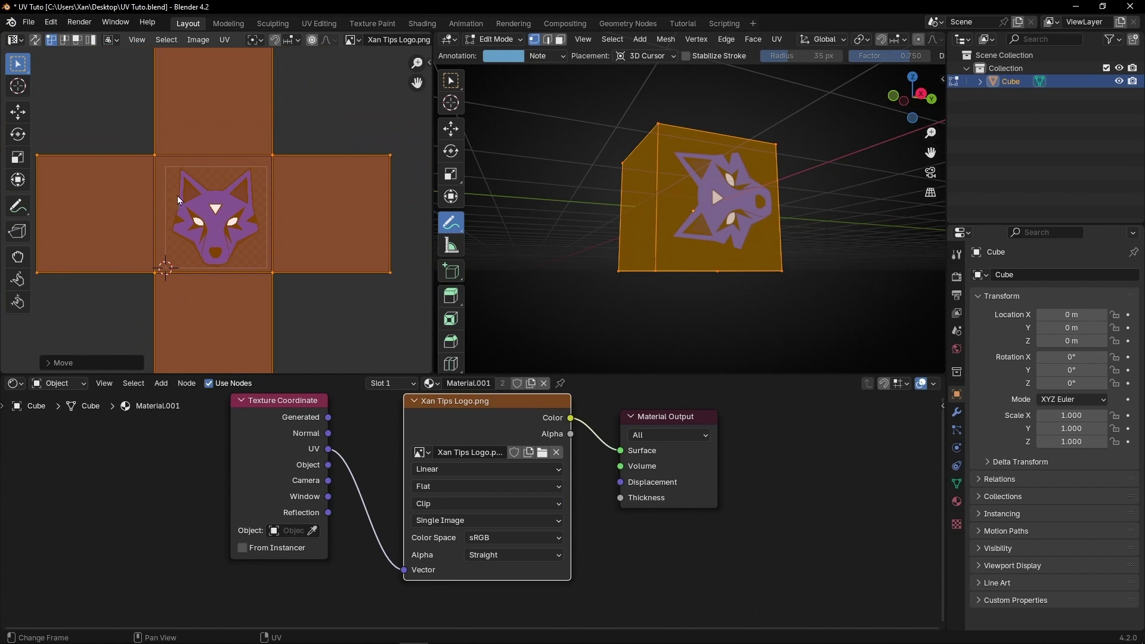
middle_drag(793, 227, 721, 246)
key(Tab)
key(Tab)
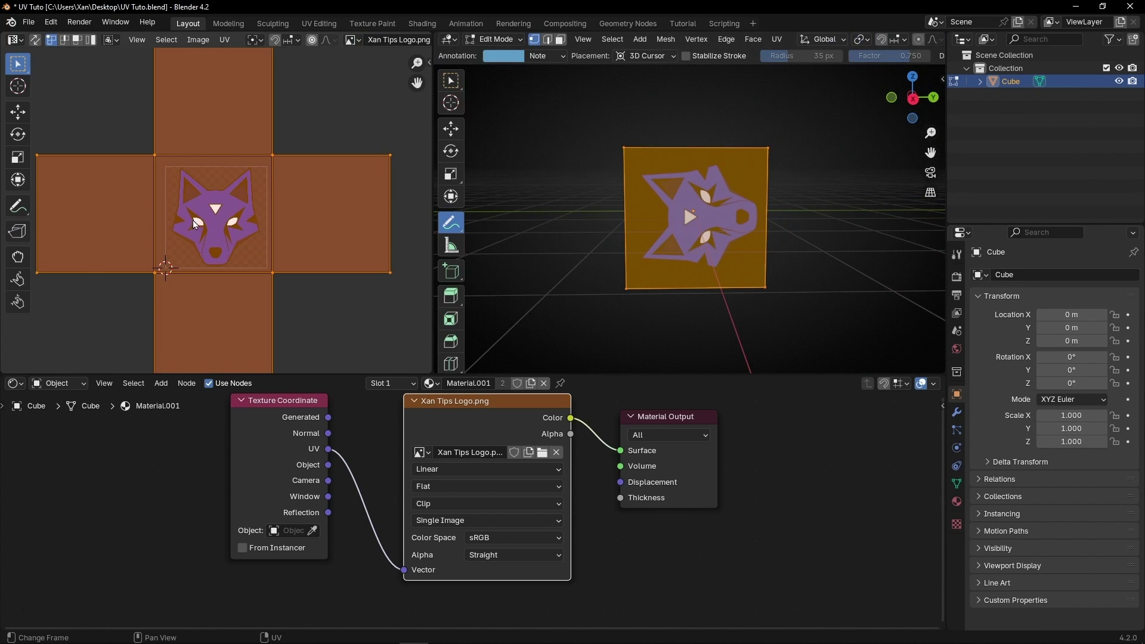
Scale, move and rotate the UV cross back to its original size spanning the whole logo.
key(s)
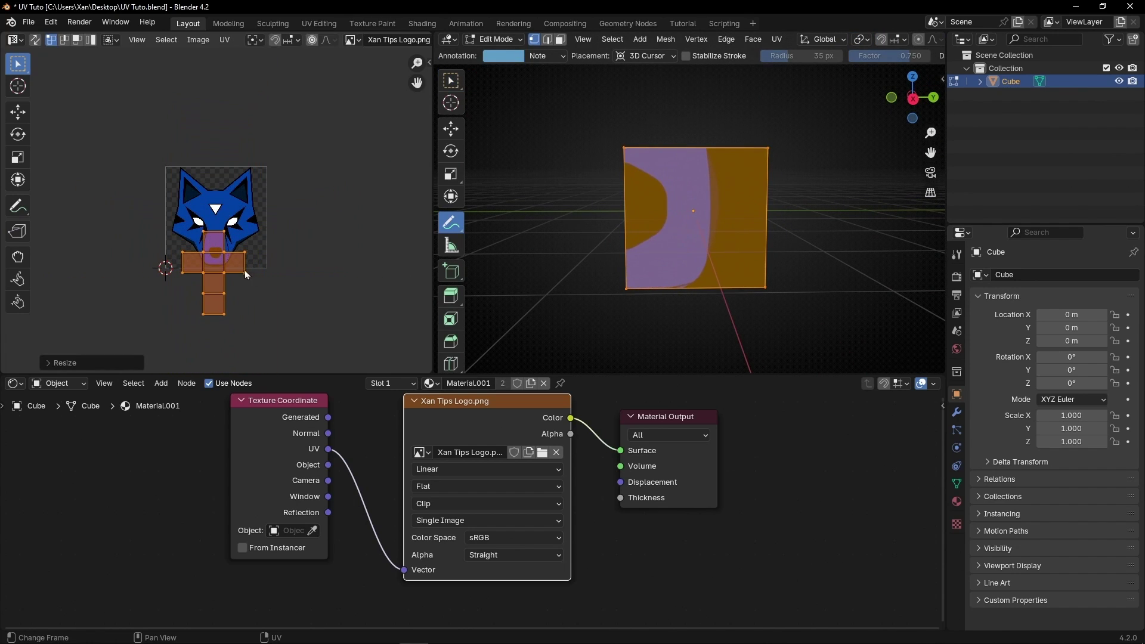
key(g)
click(274, 230)
key(r)
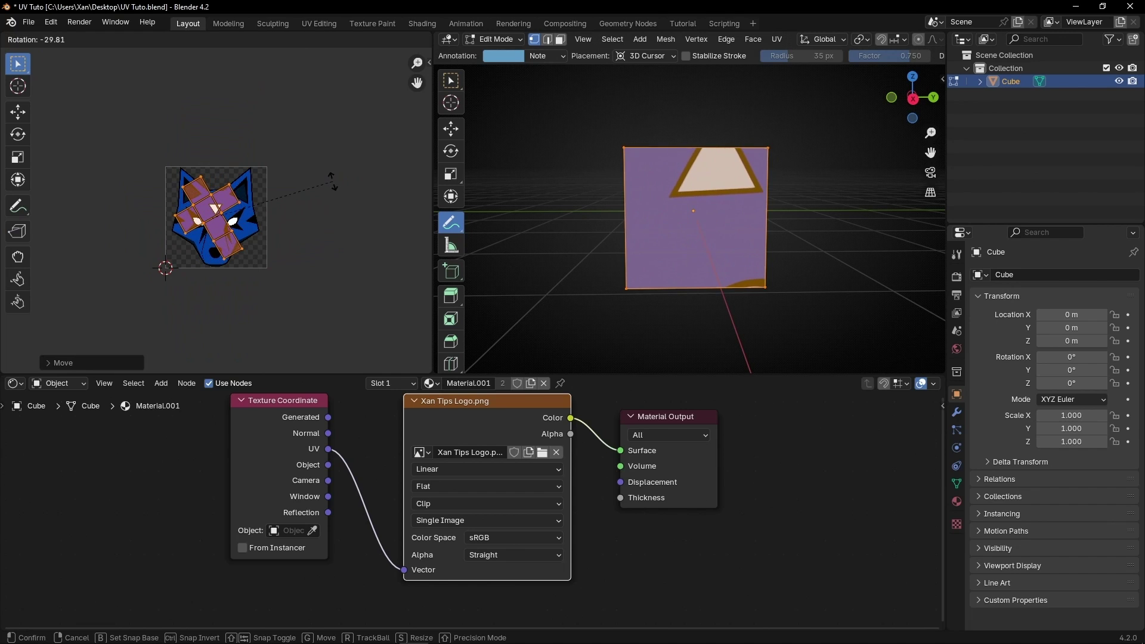
click(332, 182)
key(s)
click(225, 221)
scroll(225, 221, up, 4)
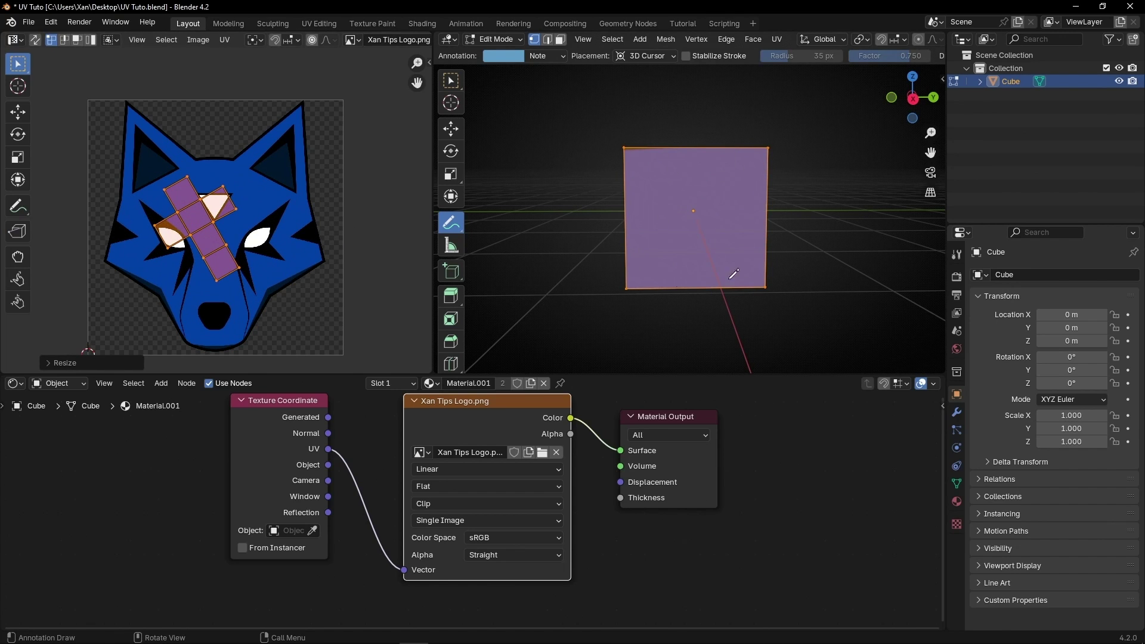
middle_drag(668, 235, 648, 203)
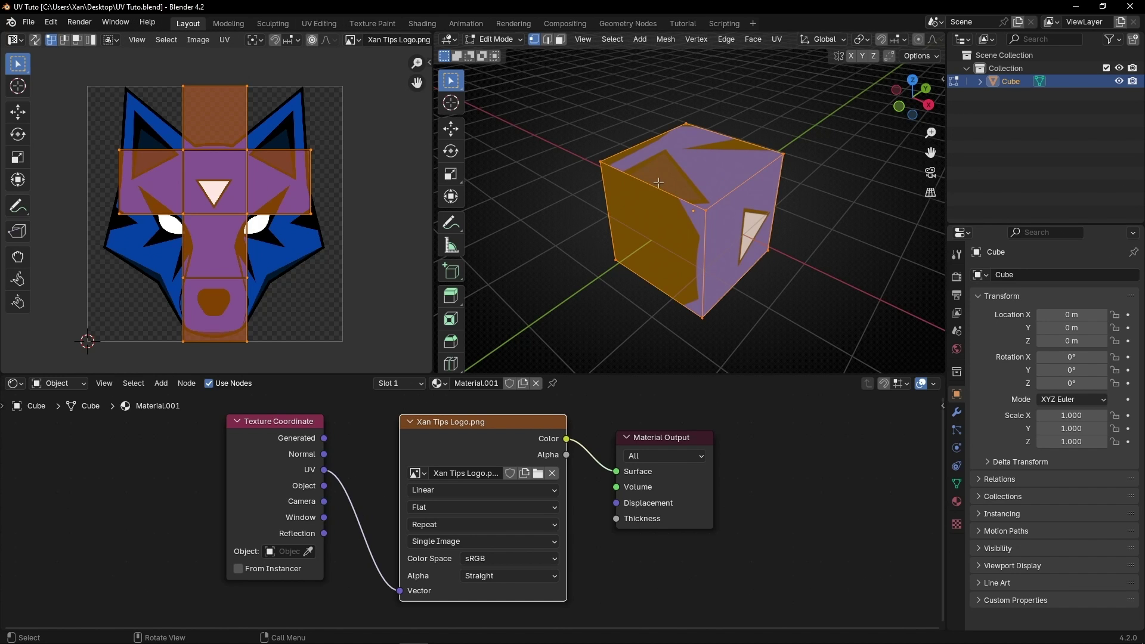
Create a new UV Grid image with a pale base colour.
key(Tab)
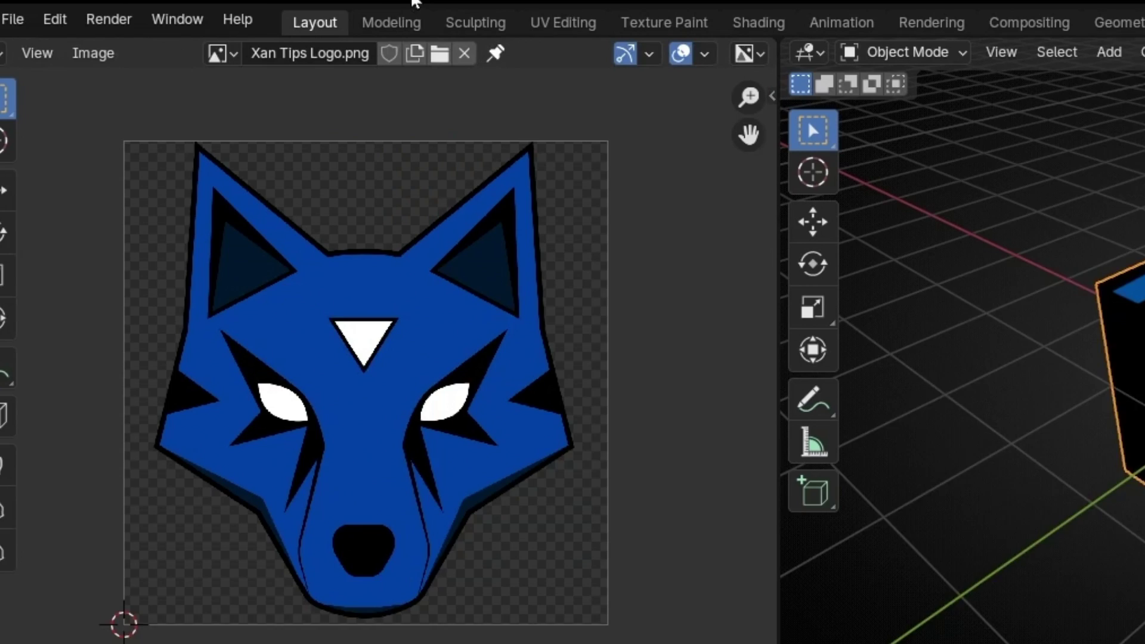
click(415, 53)
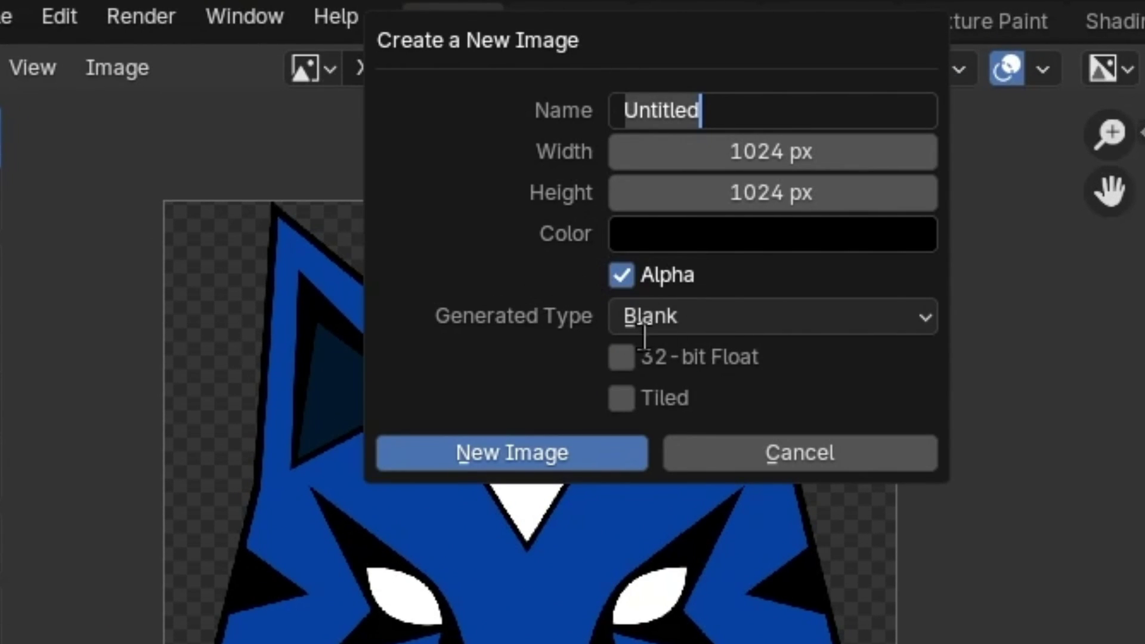
click(785, 245)
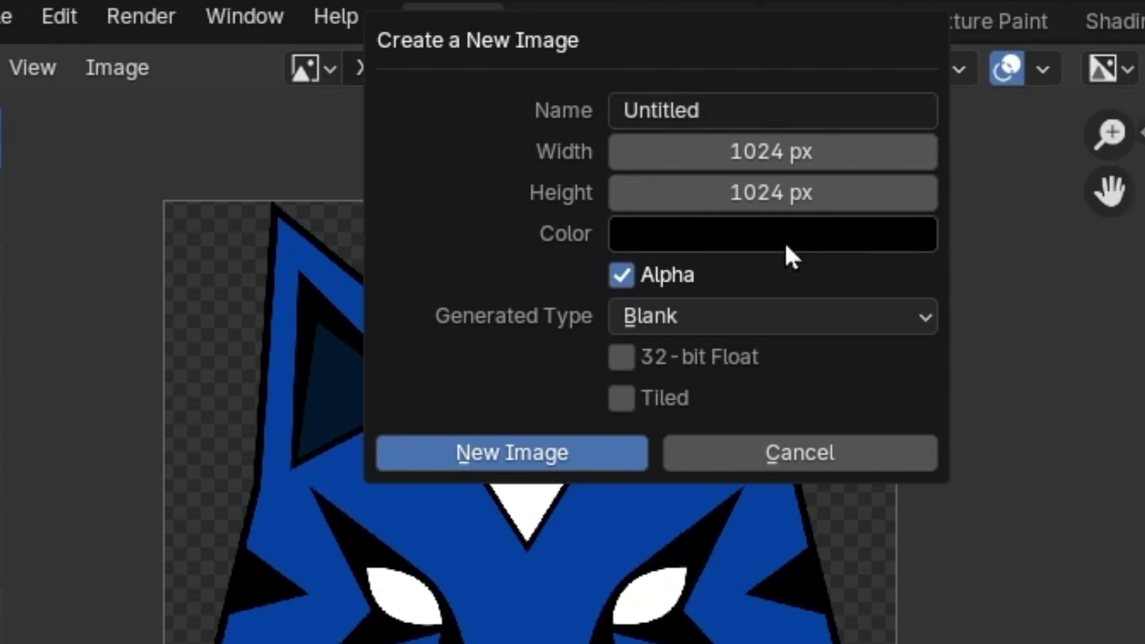
click(786, 239)
drag(996, 374, 988, 307)
mouse_move(786, 394)
mouse_down()
mouse_move(798, 511)
mouse_move(844, 496)
mouse_move(803, 506)
mouse_move(783, 438)
mouse_up()
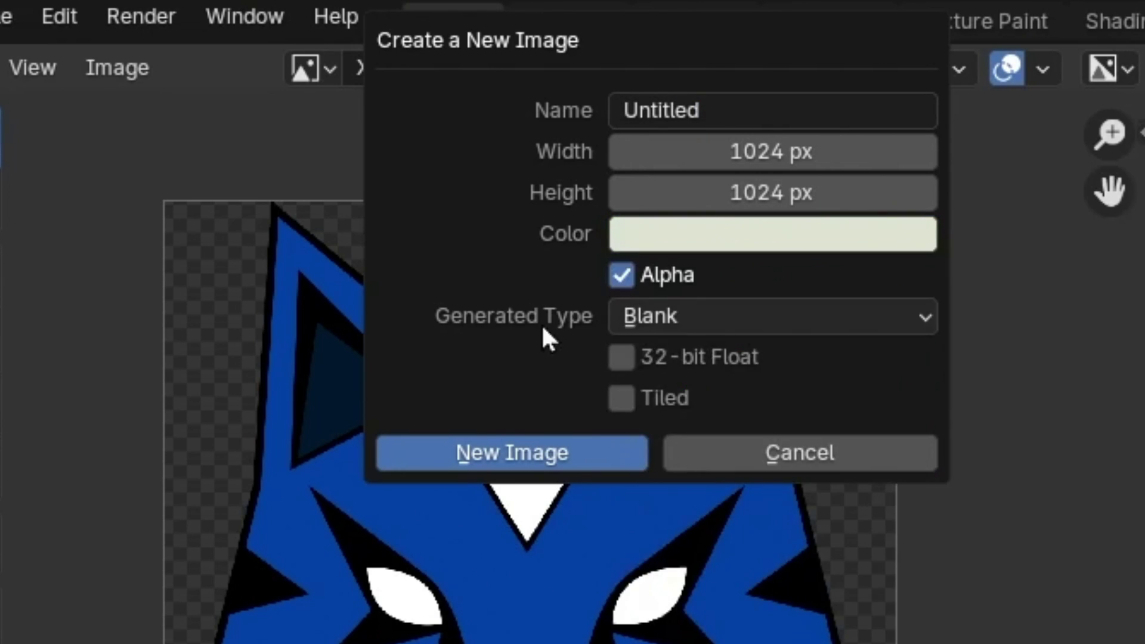
click(692, 308)
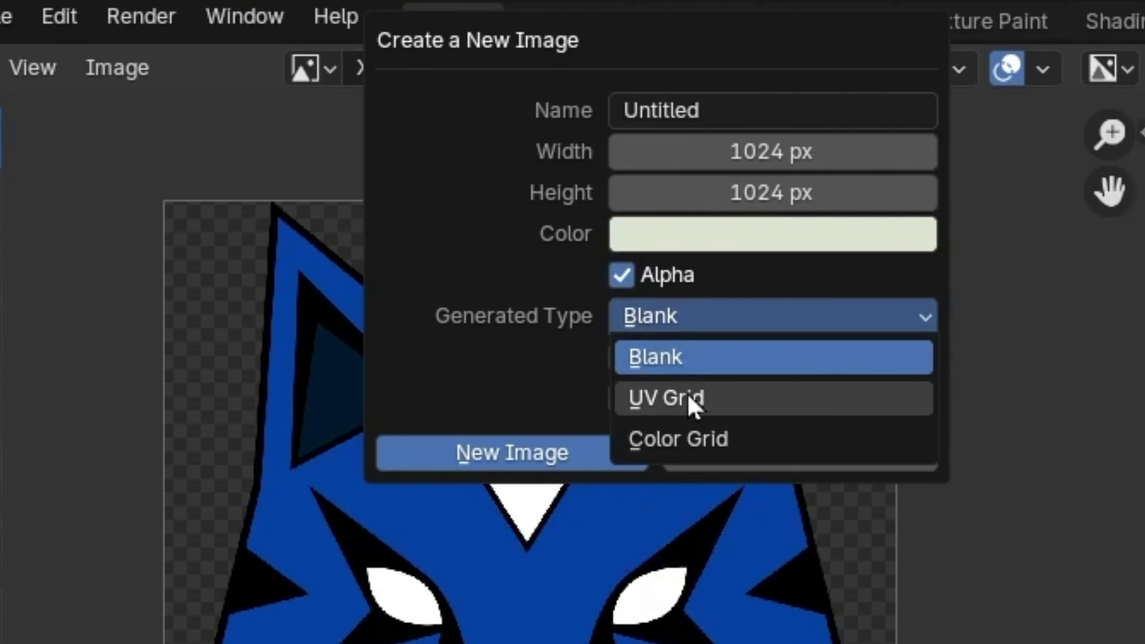
click(754, 406)
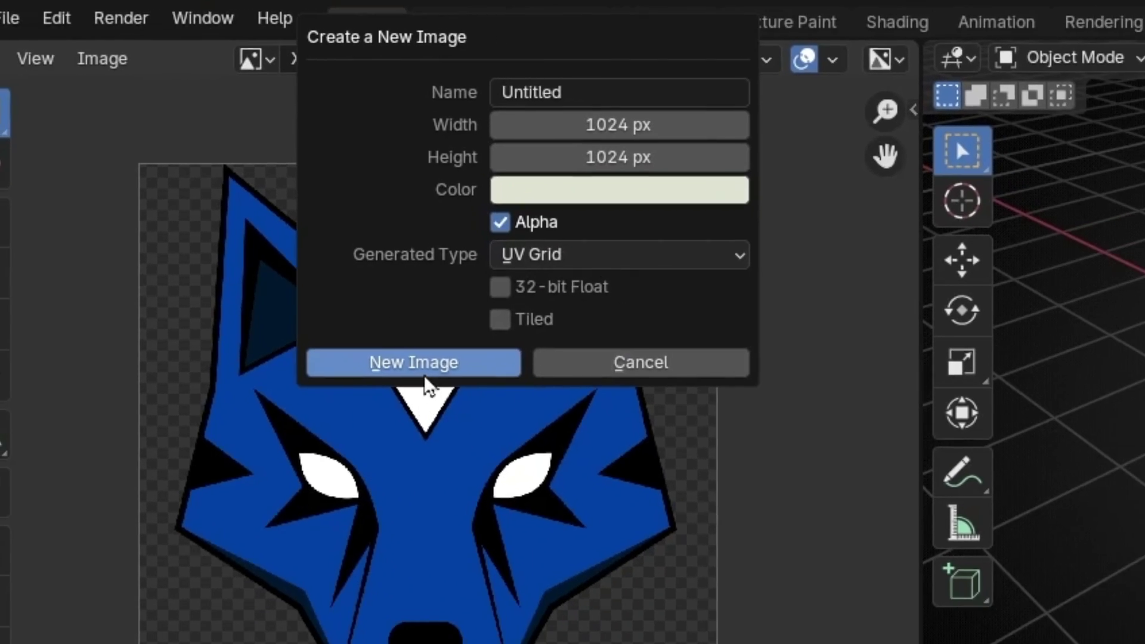
click(478, 431)
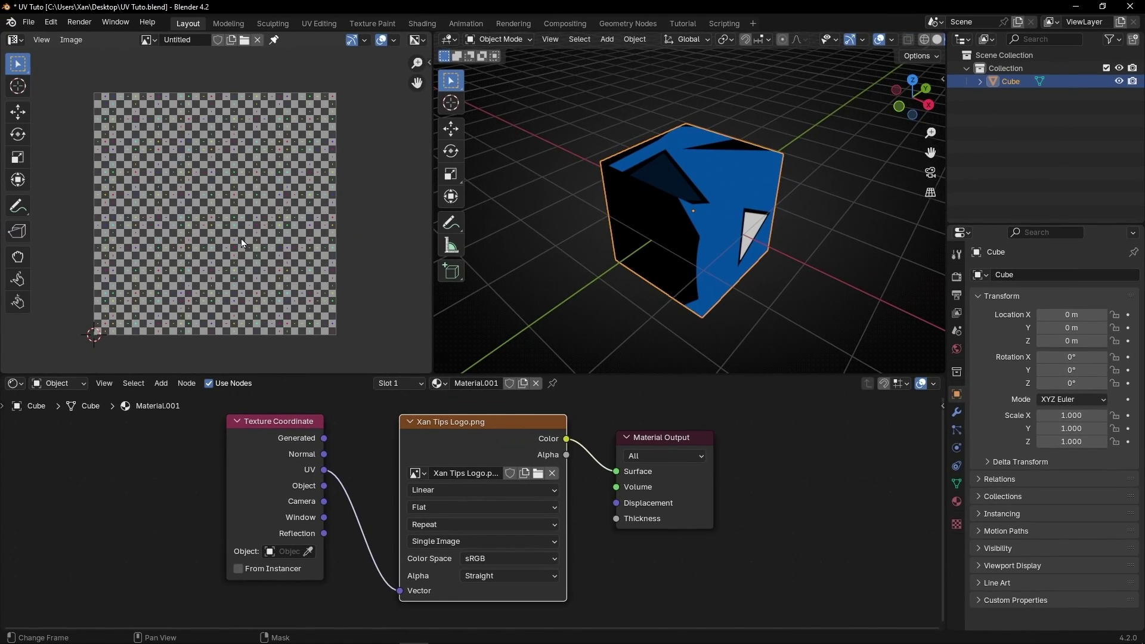
In a maximized Image Editor, create another image, Untitled.001, as a Color Grid.
key(ctrl+space)
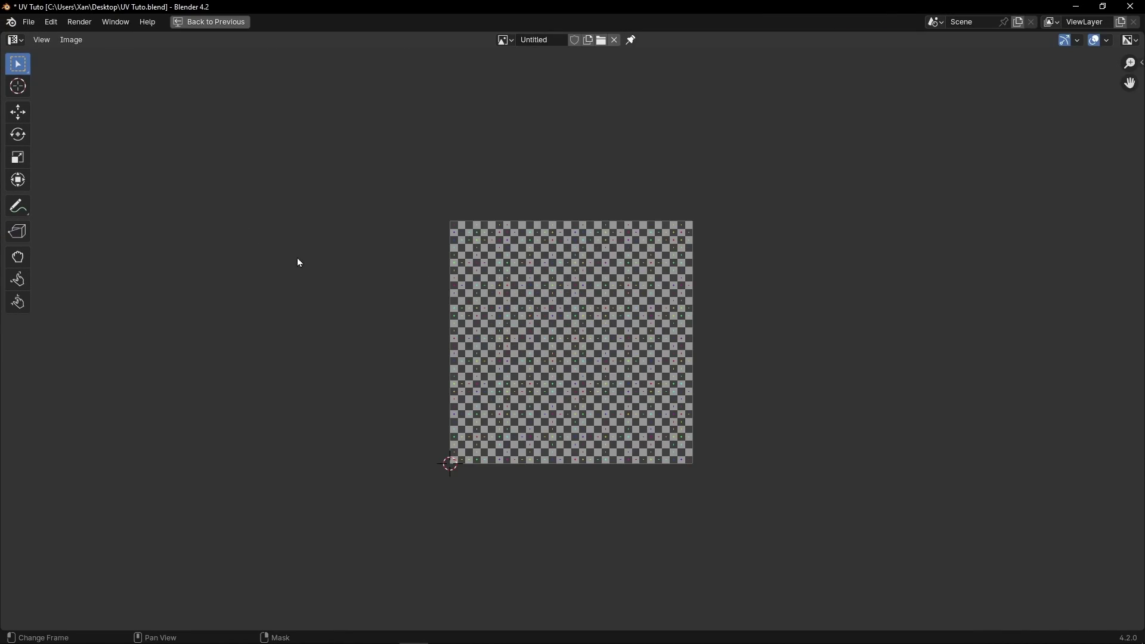
scroll(560, 349, up, 5)
scroll(565, 353, down, 2)
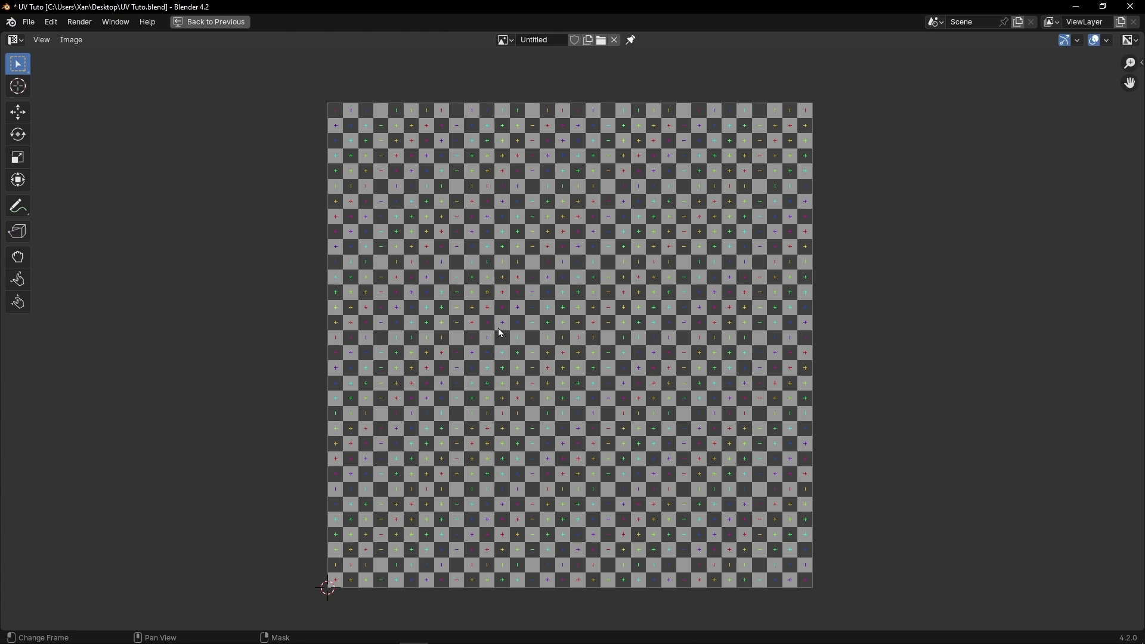
click(589, 40)
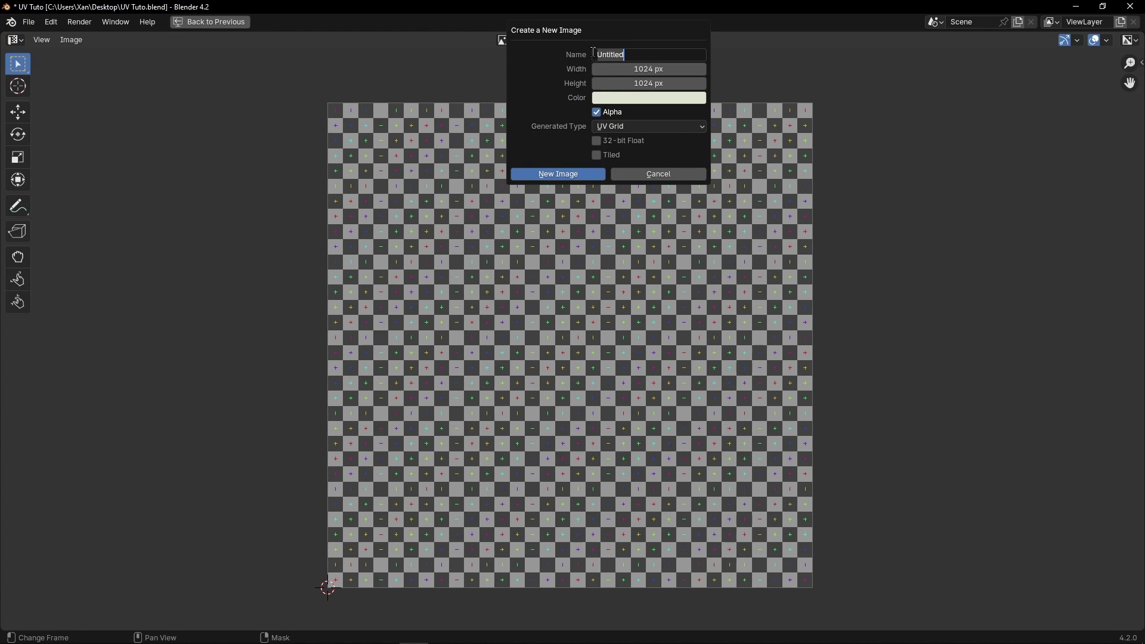
click(614, 125)
click(619, 168)
click(572, 175)
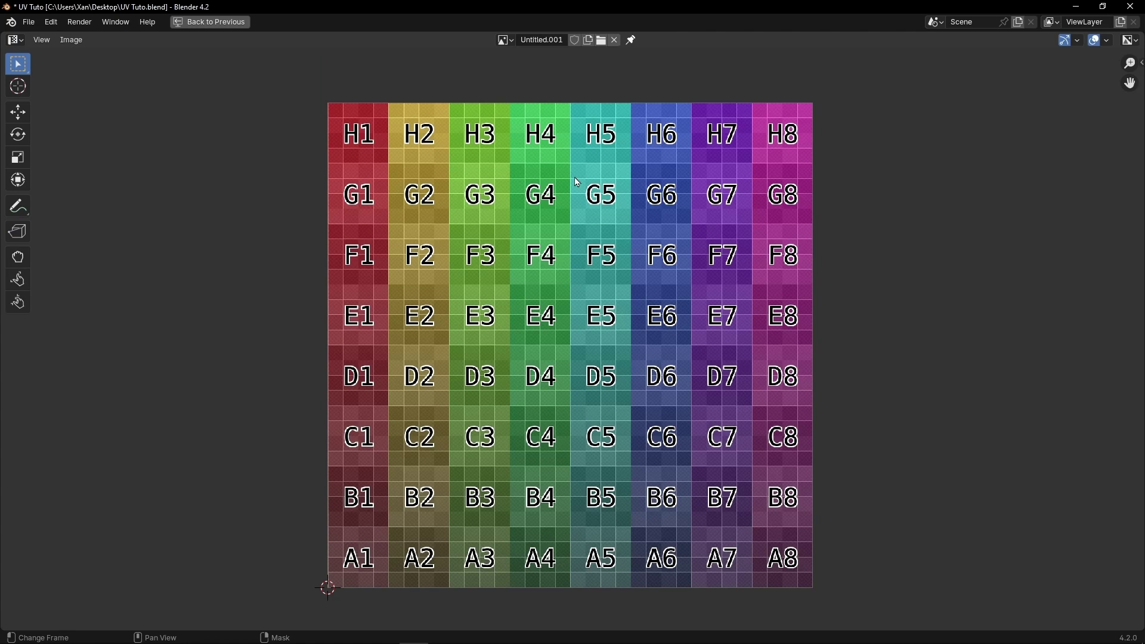
Pick Untitled.001 in the Image Texture node so the cube shows the lettered color grid.
key(ctrl+space)
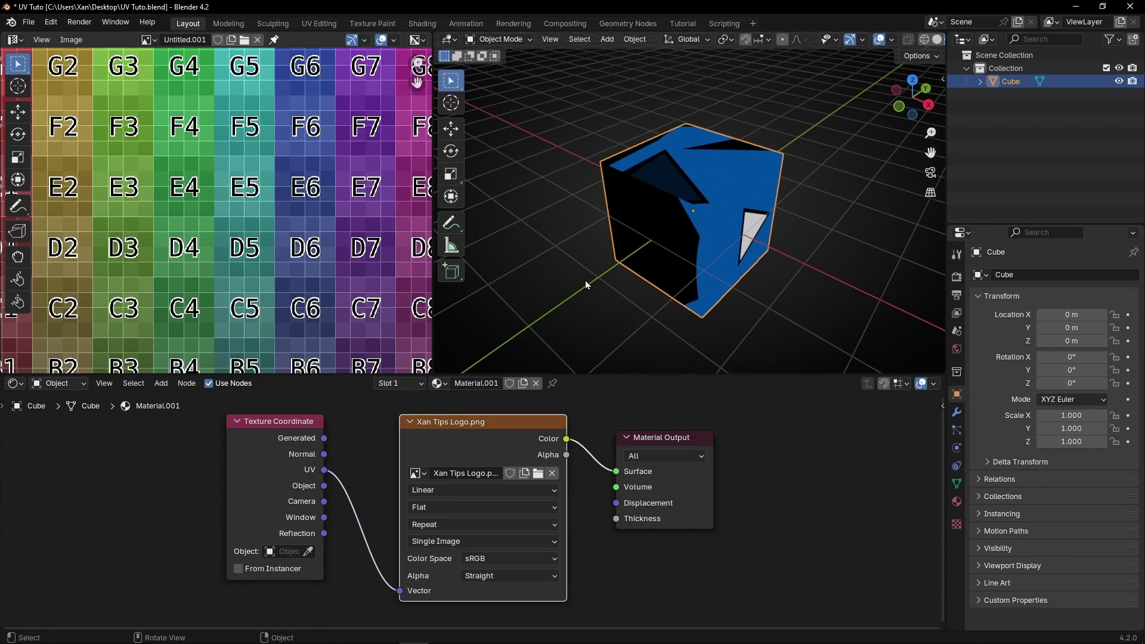
key(Home)
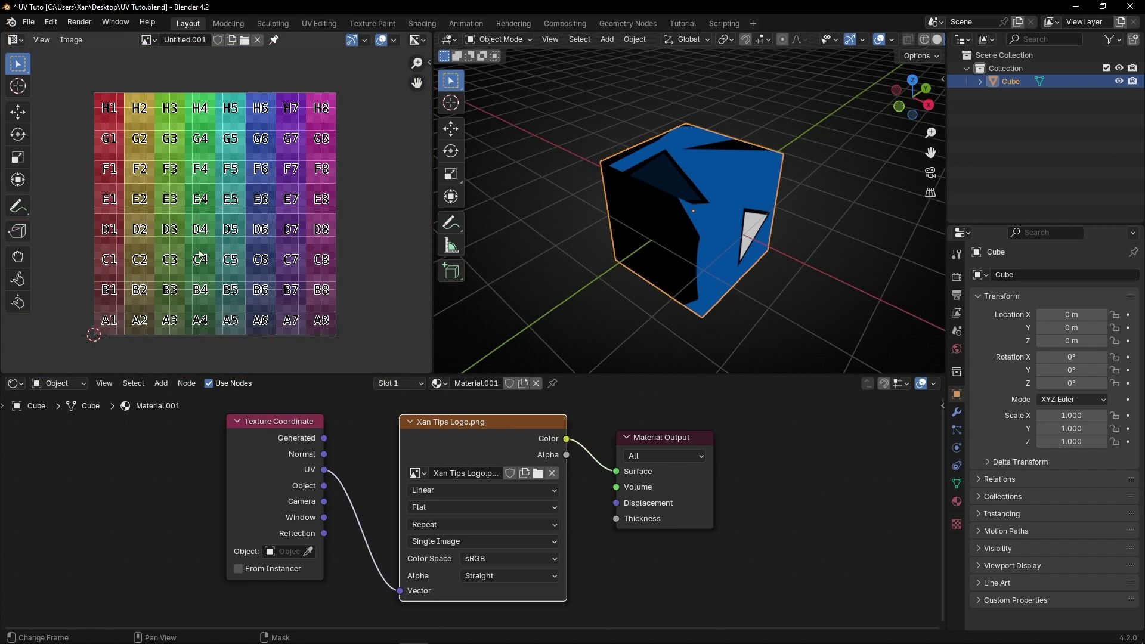
click(417, 472)
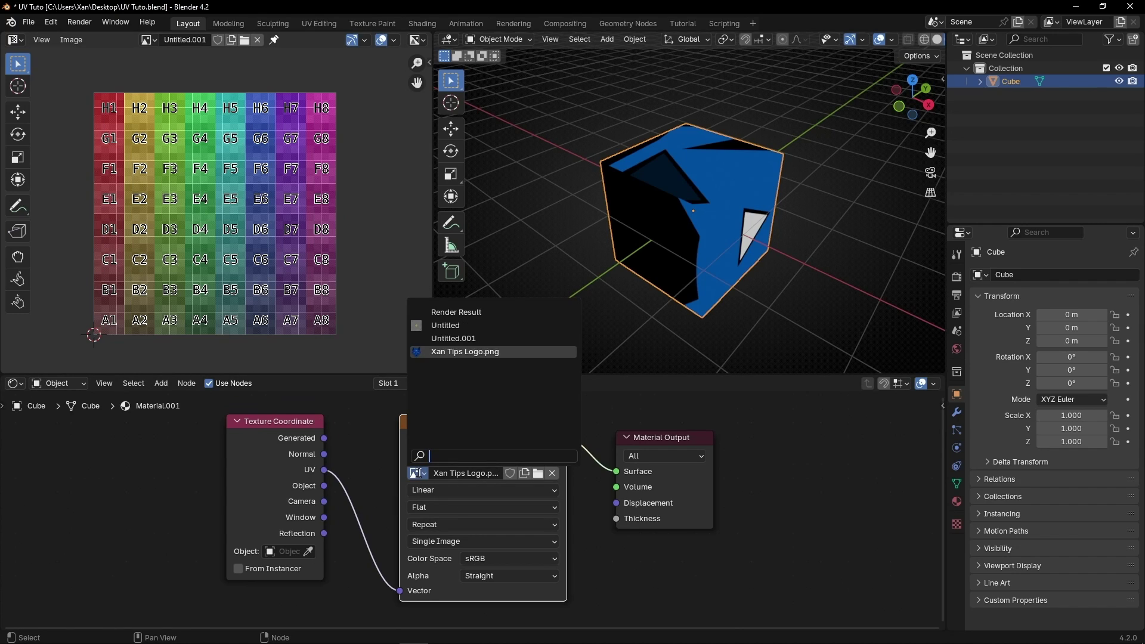
click(471, 338)
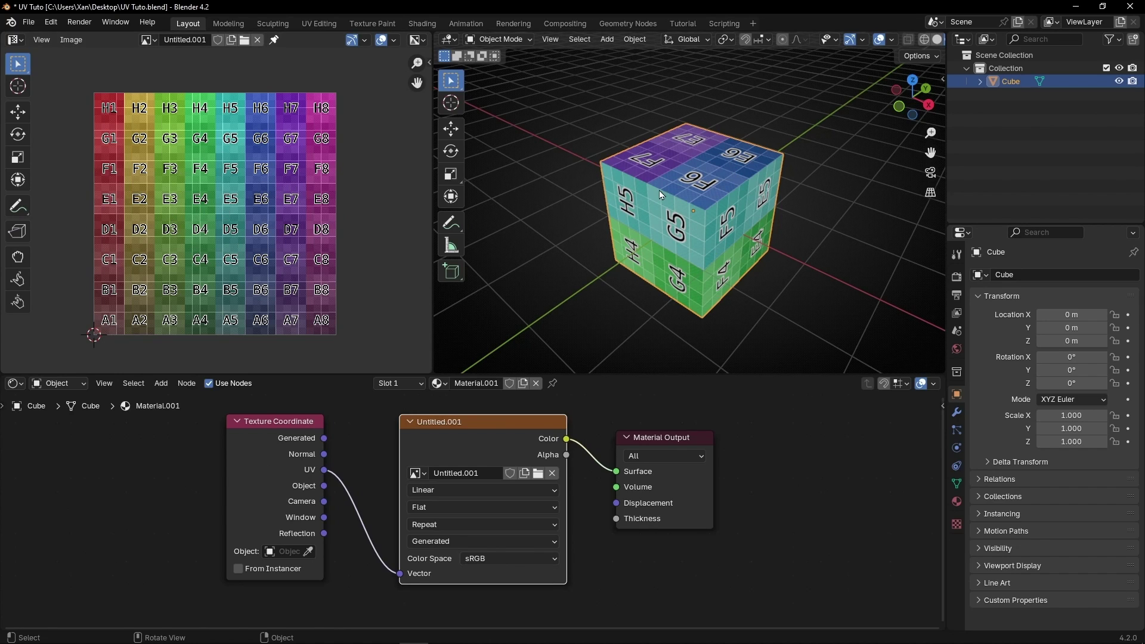
In Edit Mode, scale the cube's UV islands down and rotate them over the grid.
key(Tab)
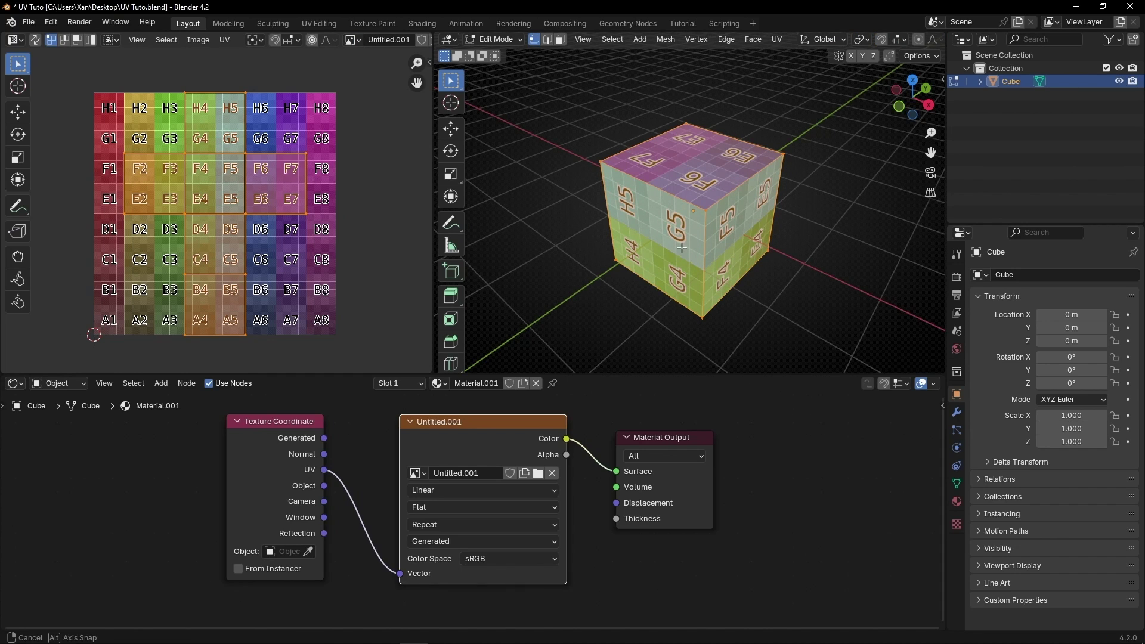
middle_drag(739, 259, 706, 210)
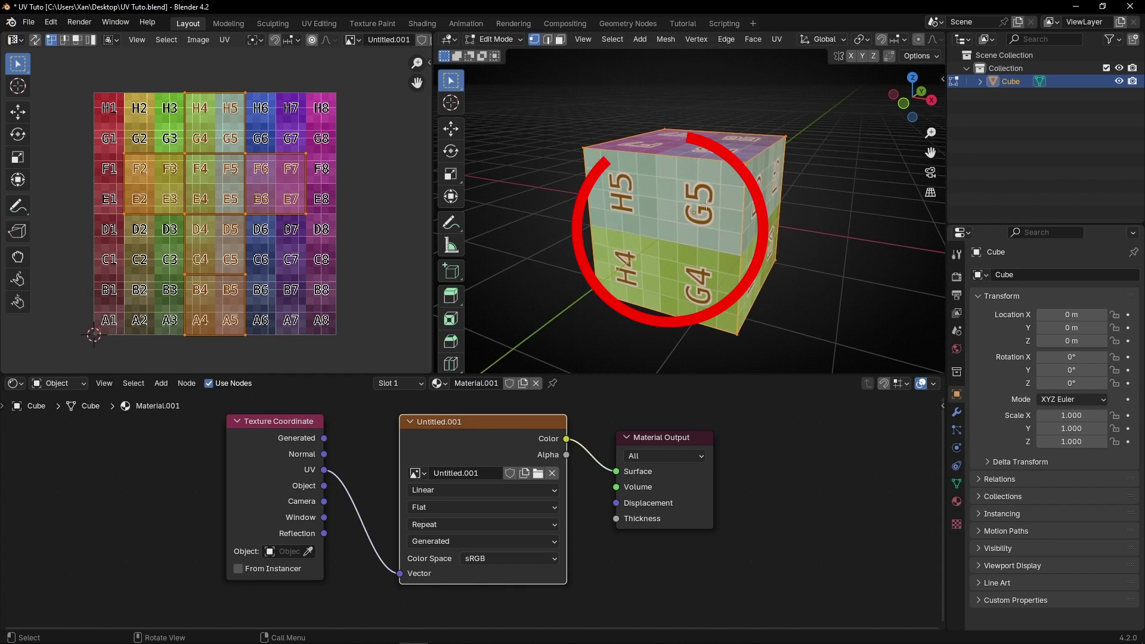
click(216, 126)
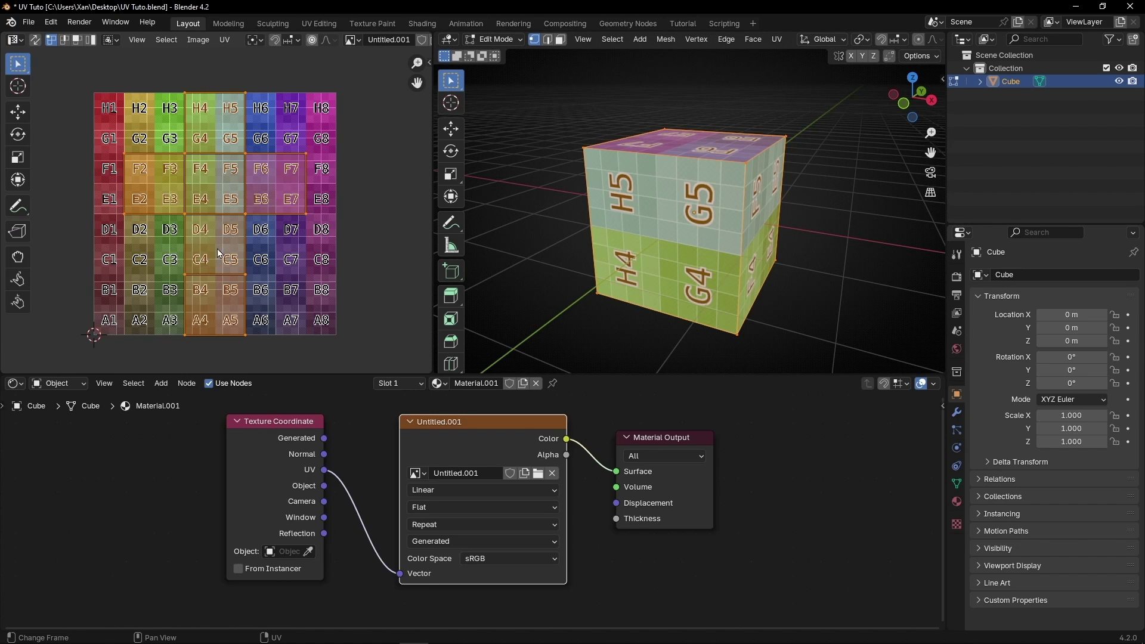
key(s)
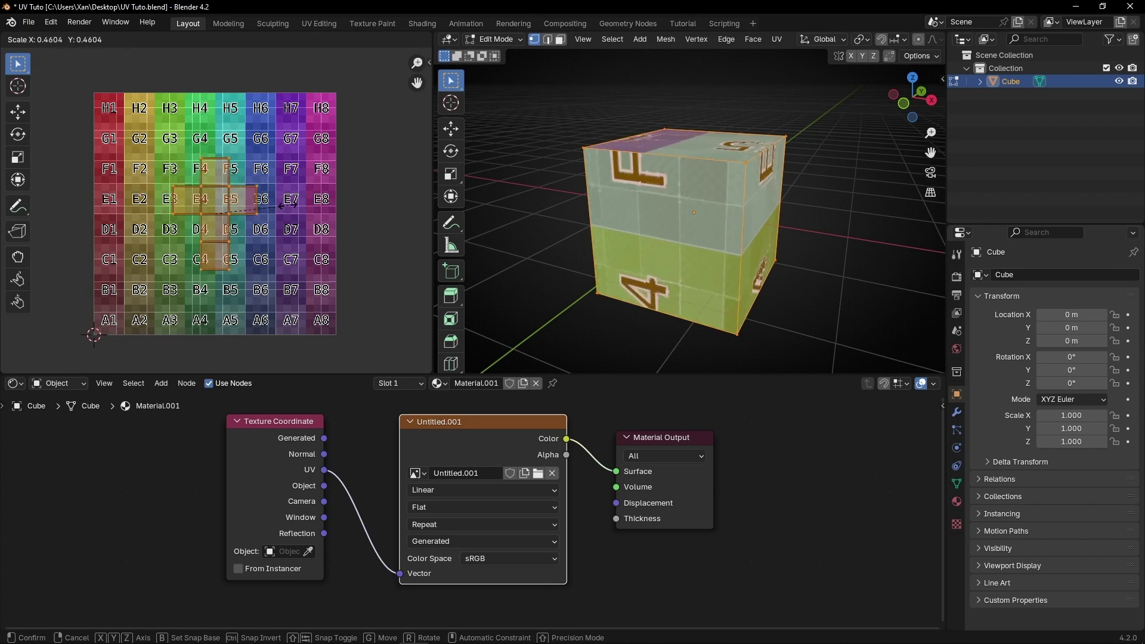
click(285, 207)
key(r)
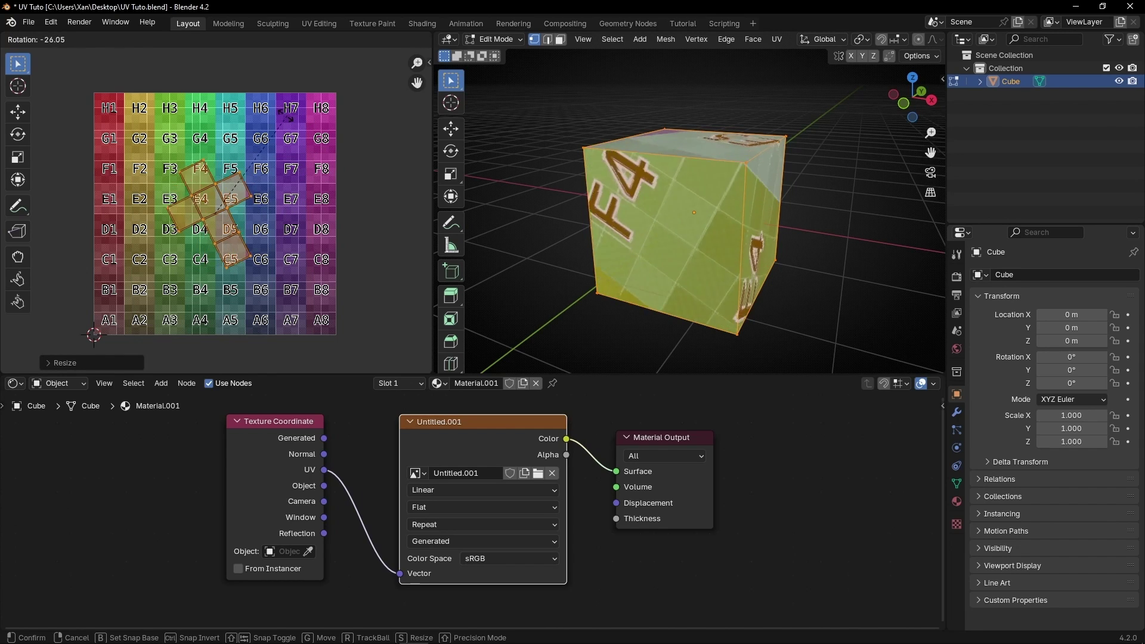
click(272, 169)
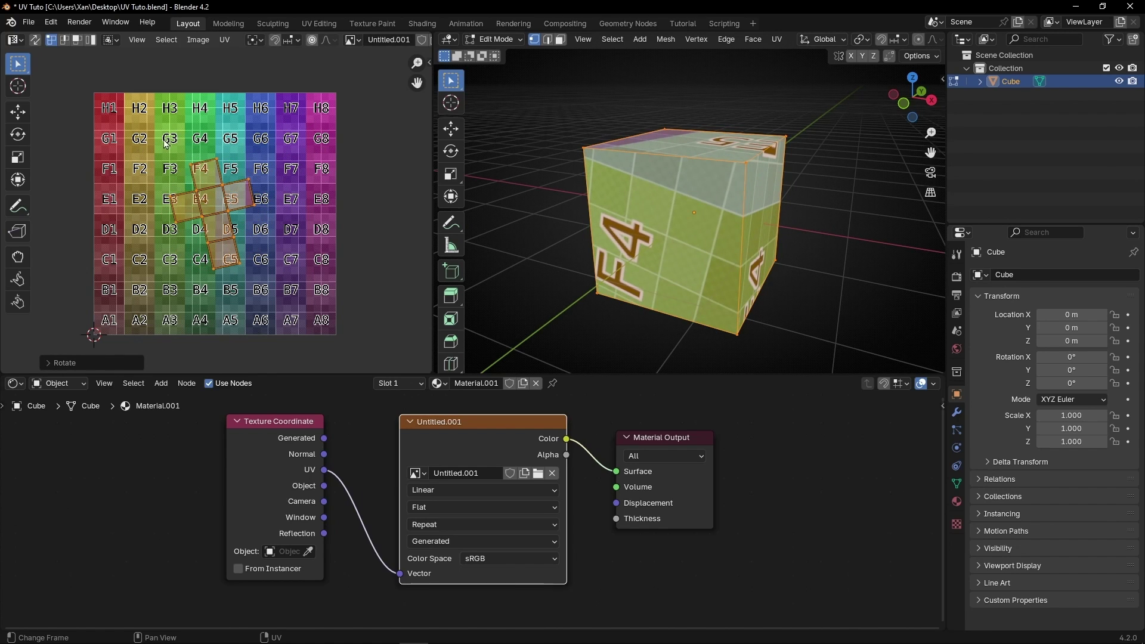
Drag UV vertices near F4 and G4 toward H2 and H6/H7, then undo the edits.
drag(168, 157, 206, 181)
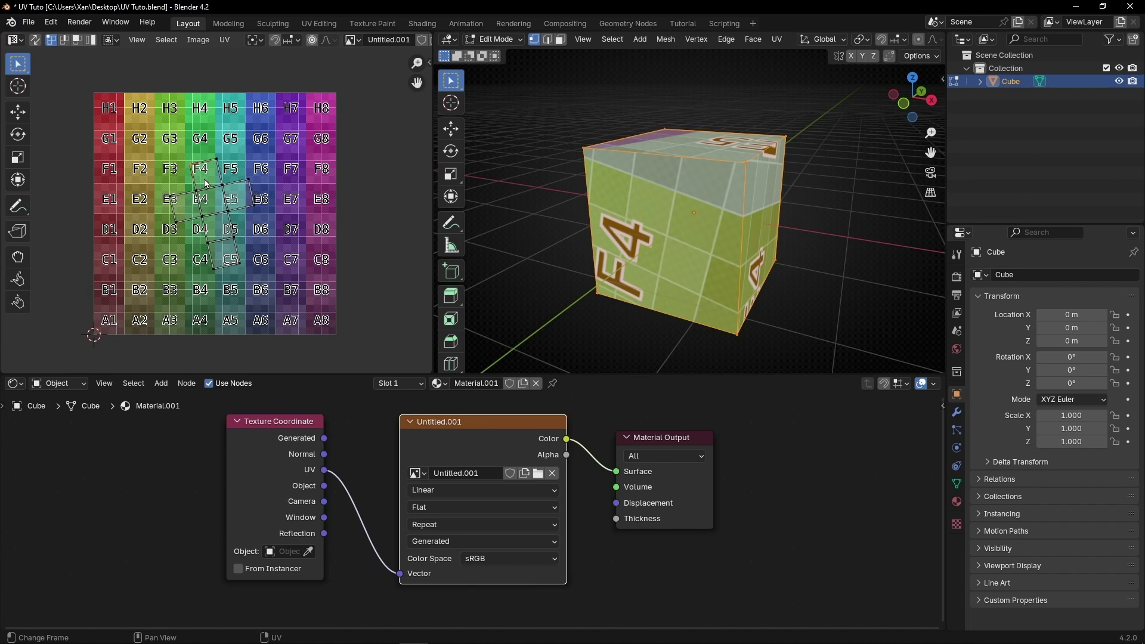
key(g)
click(164, 136)
drag(228, 141, 208, 168)
key(g)
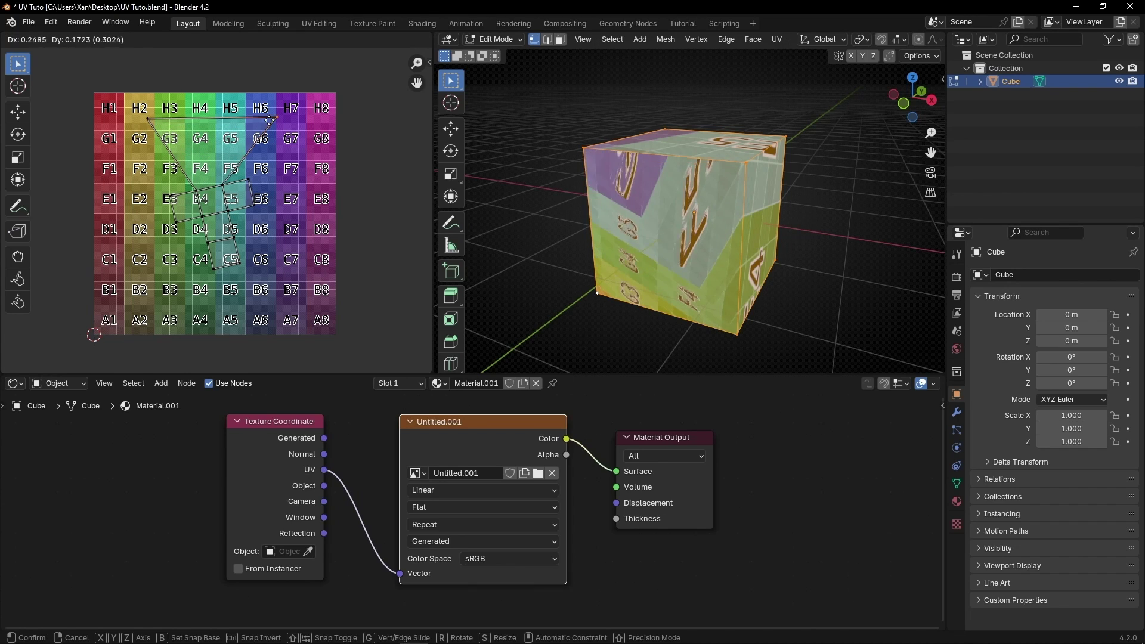
click(271, 116)
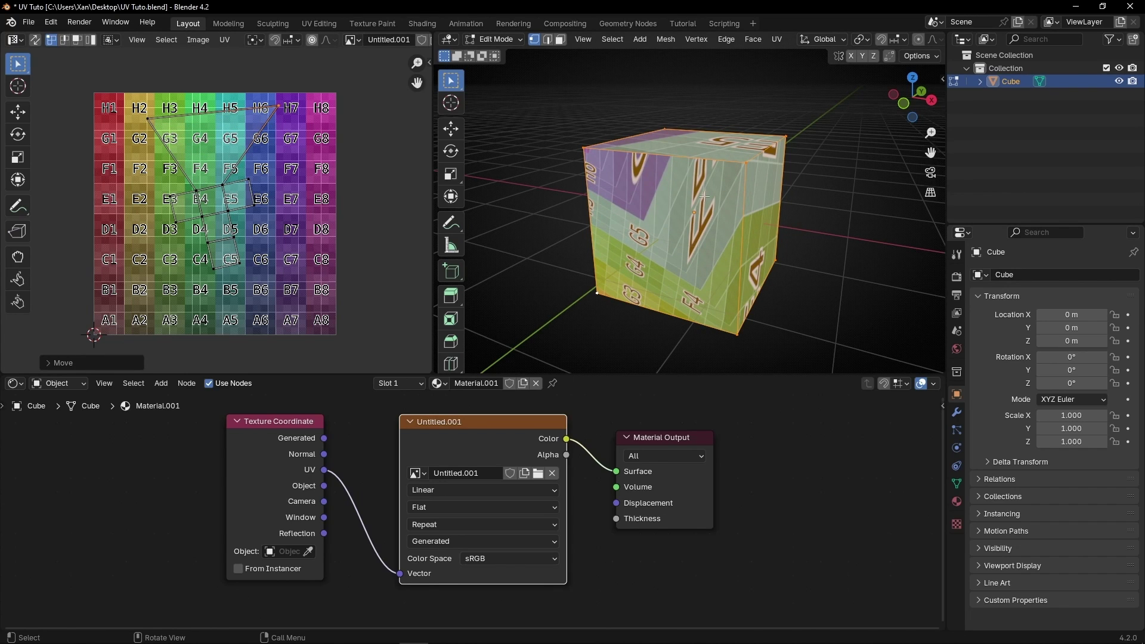
key(ctrl+z)
key(ctrl+z)
key(ctrl+z)
key(ctrl+z)
key(ctrl+z)
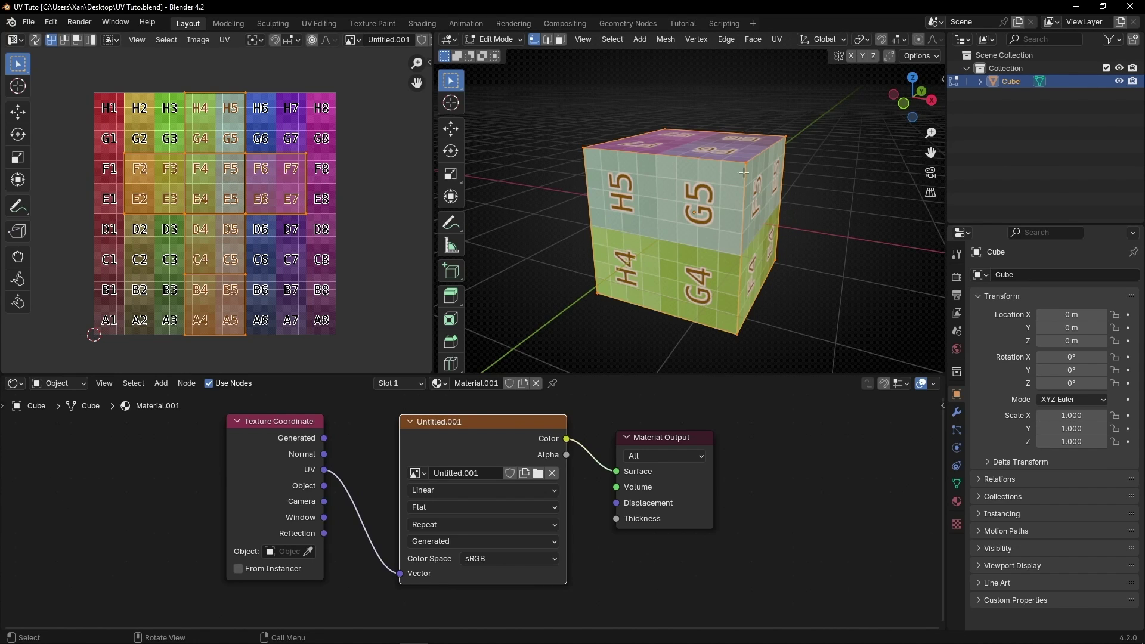
Unwrap the cube with Smart UV Project using an Island Margin of 0.070.
key(u)
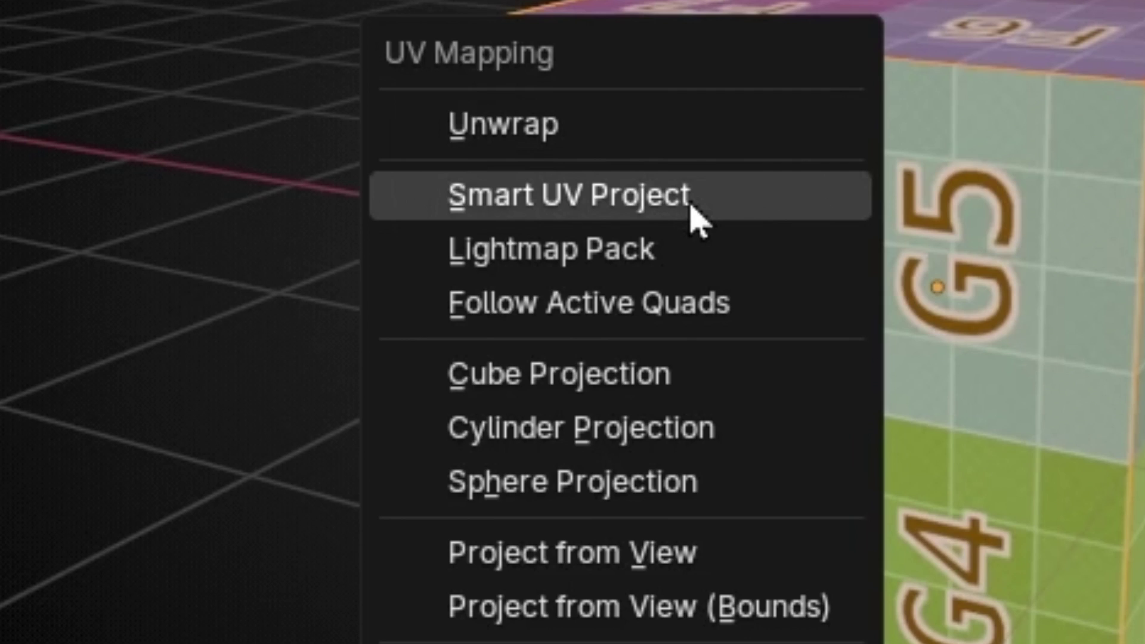
click(689, 205)
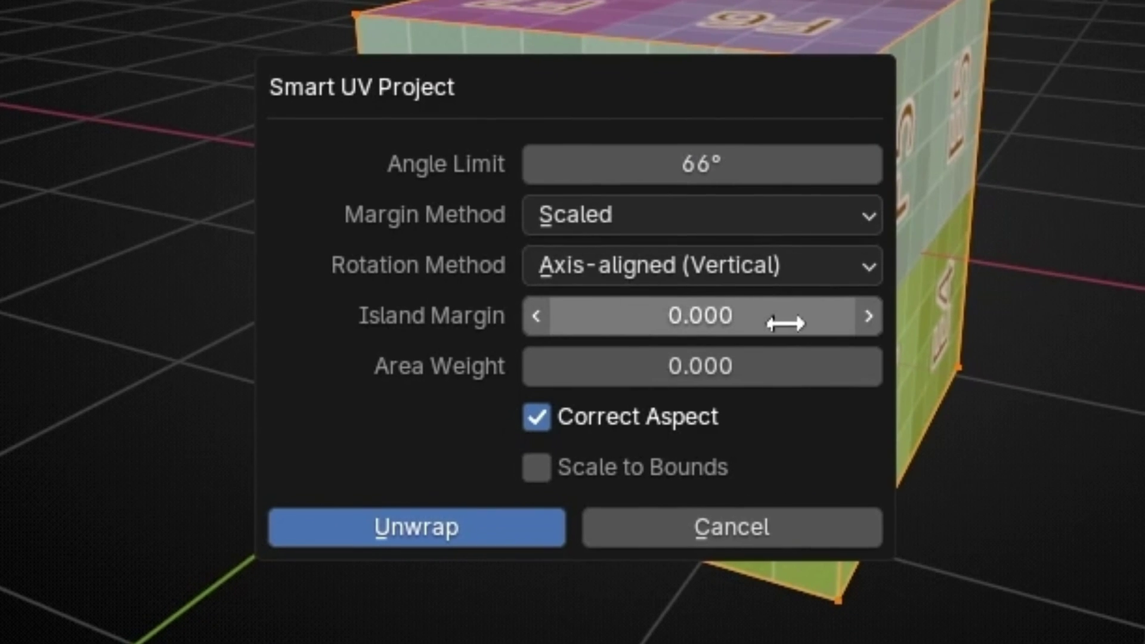
click(970, 352)
click(970, 352)
click(864, 324)
click(864, 323)
click(862, 323)
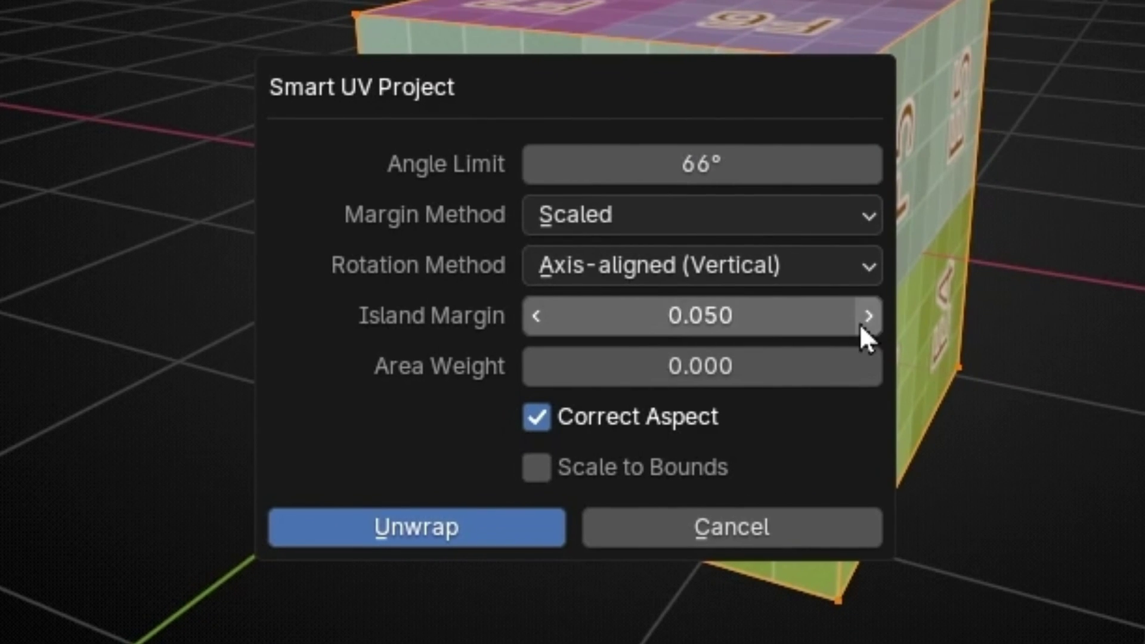
click(861, 323)
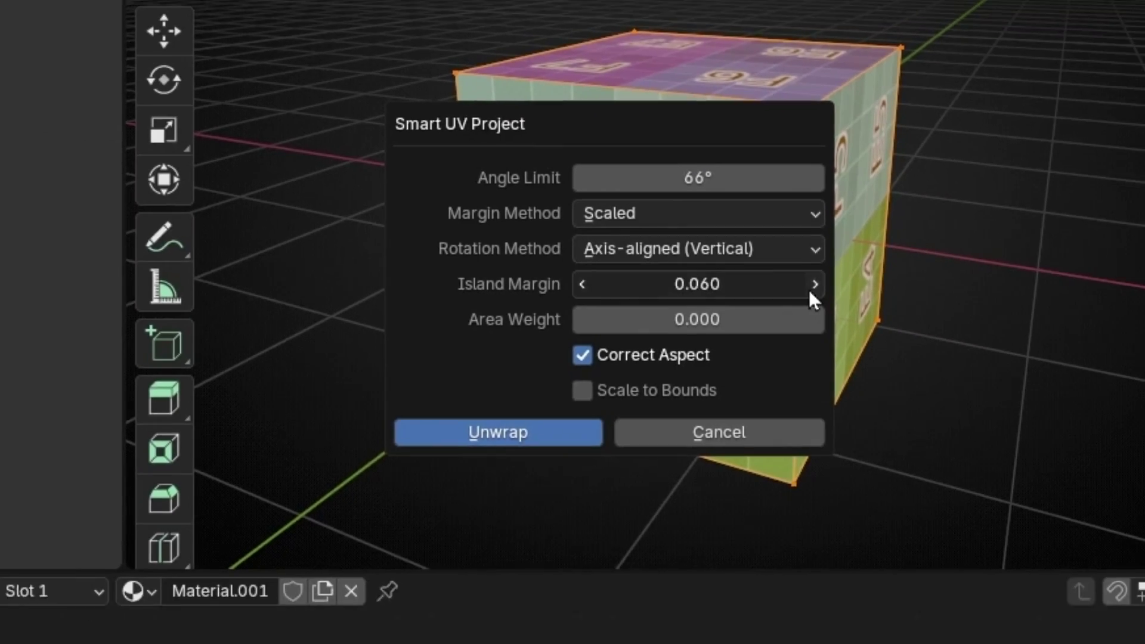
click(813, 288)
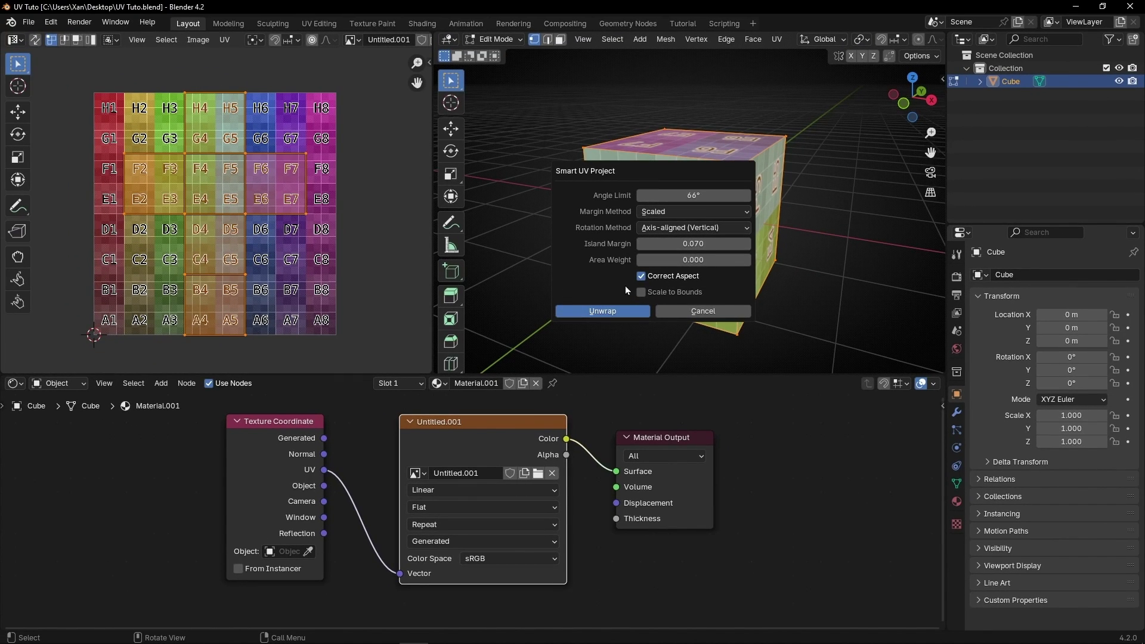
click(607, 311)
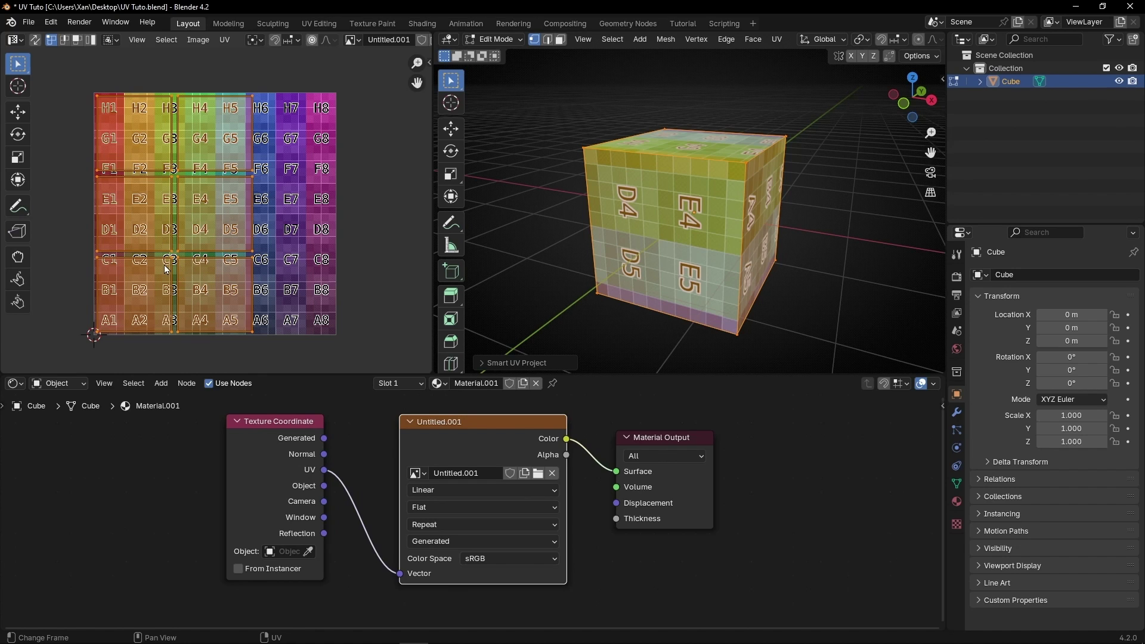
Move, shrink and rotate the E4–D5 UV island so the front face shows square D6.
key(alt+a)
key(ctrl+space)
key(Home)
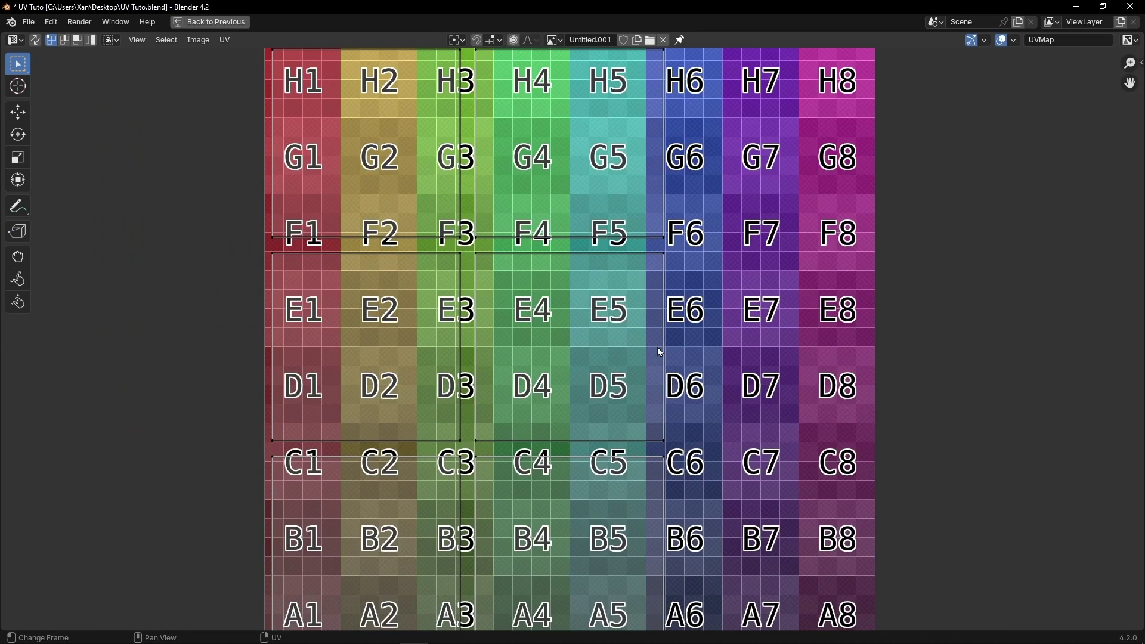
drag(463, 249, 658, 436)
key(g)
click(800, 417)
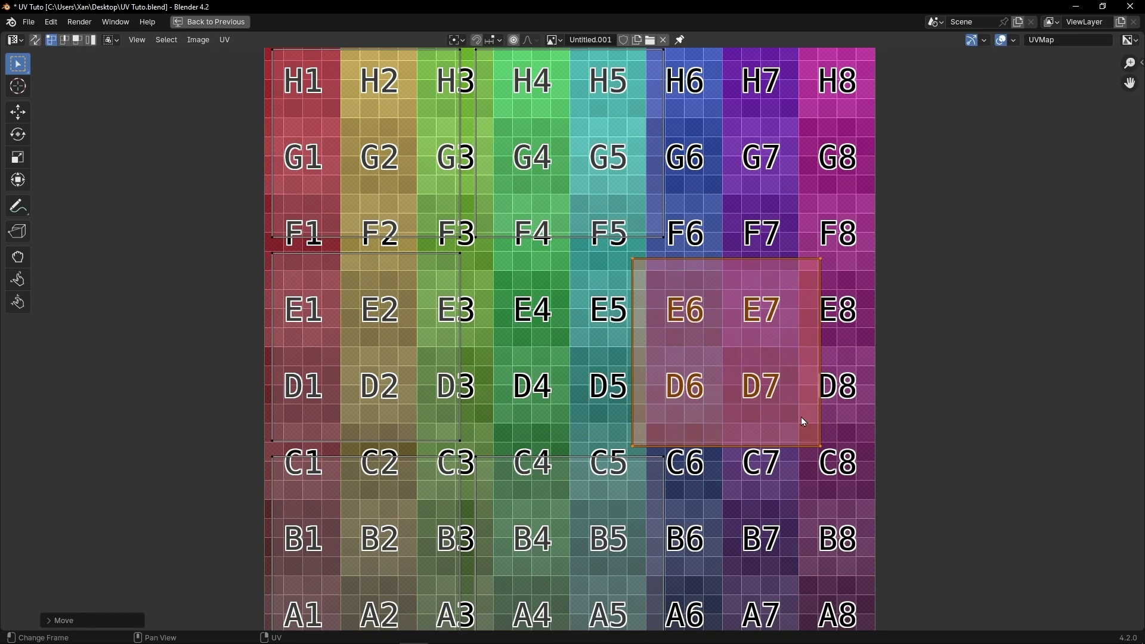
key(ctrl+space)
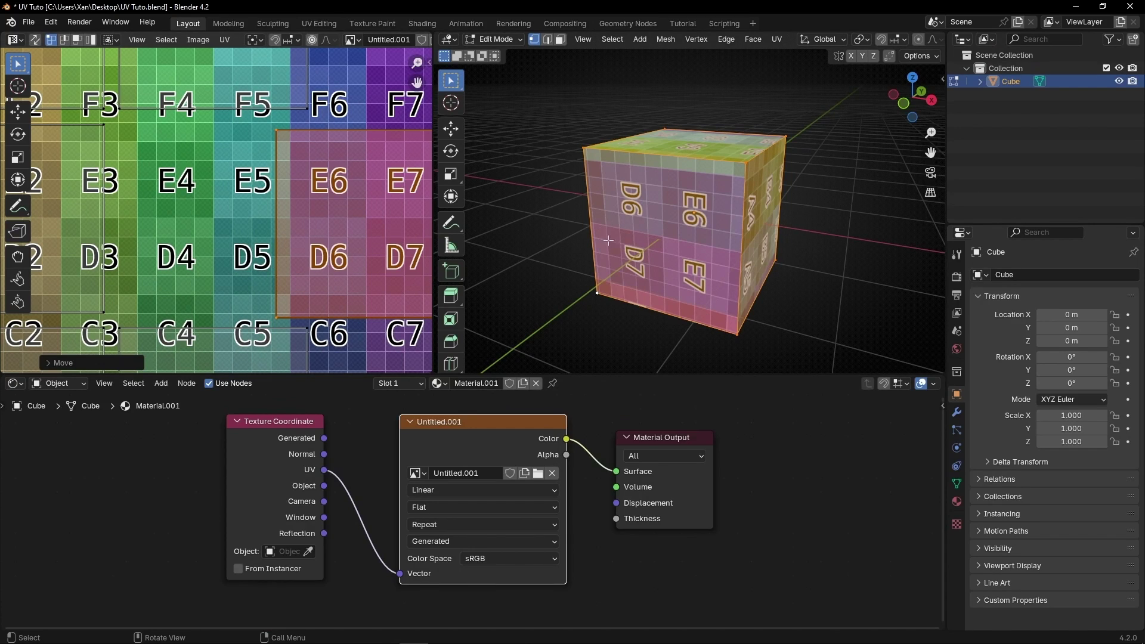
key(s)
key(x)
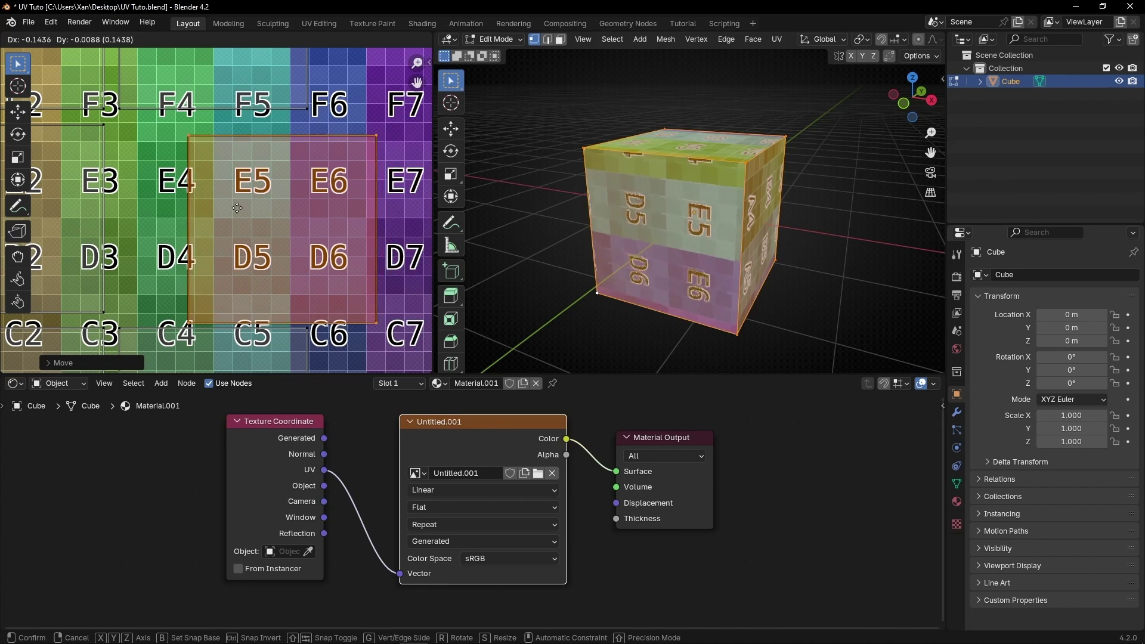
click(284, 206)
key(s)
click(385, 207)
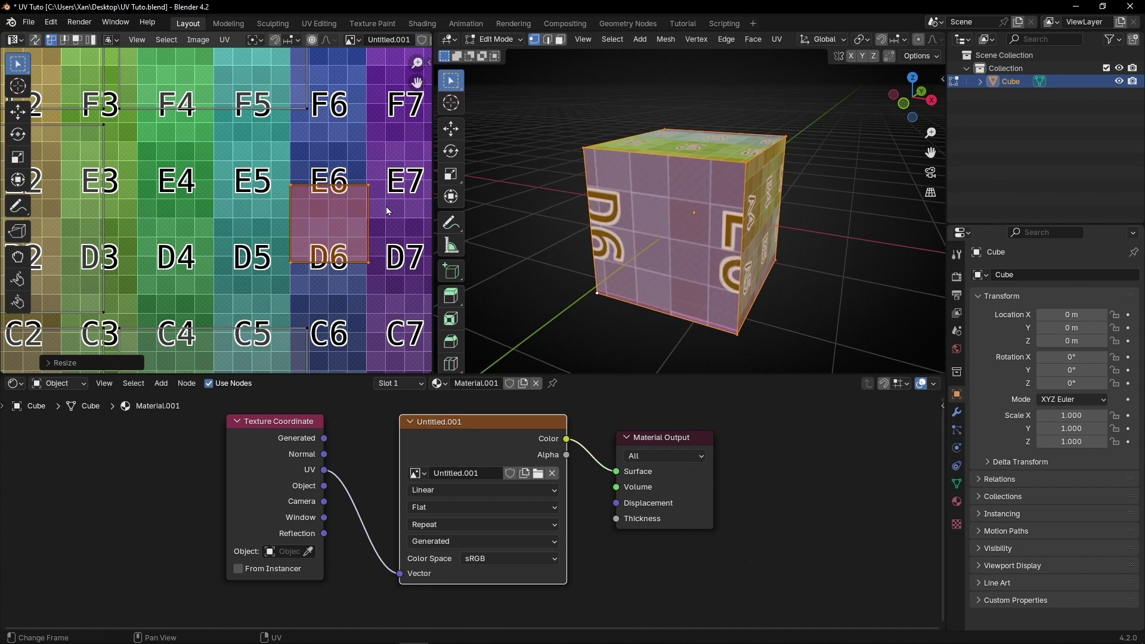
key(r)
click(334, 200)
key(Home)
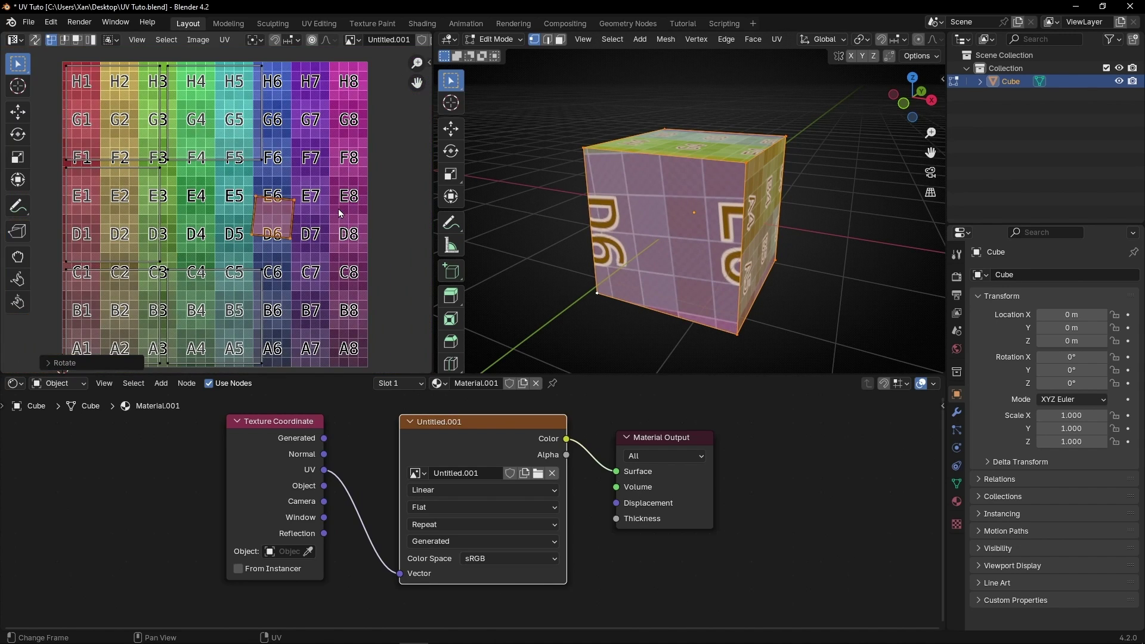
Move, shrink and rotate the H4–F5 island into a diamond so the top face shows G7.
drag(266, 173, 164, 65)
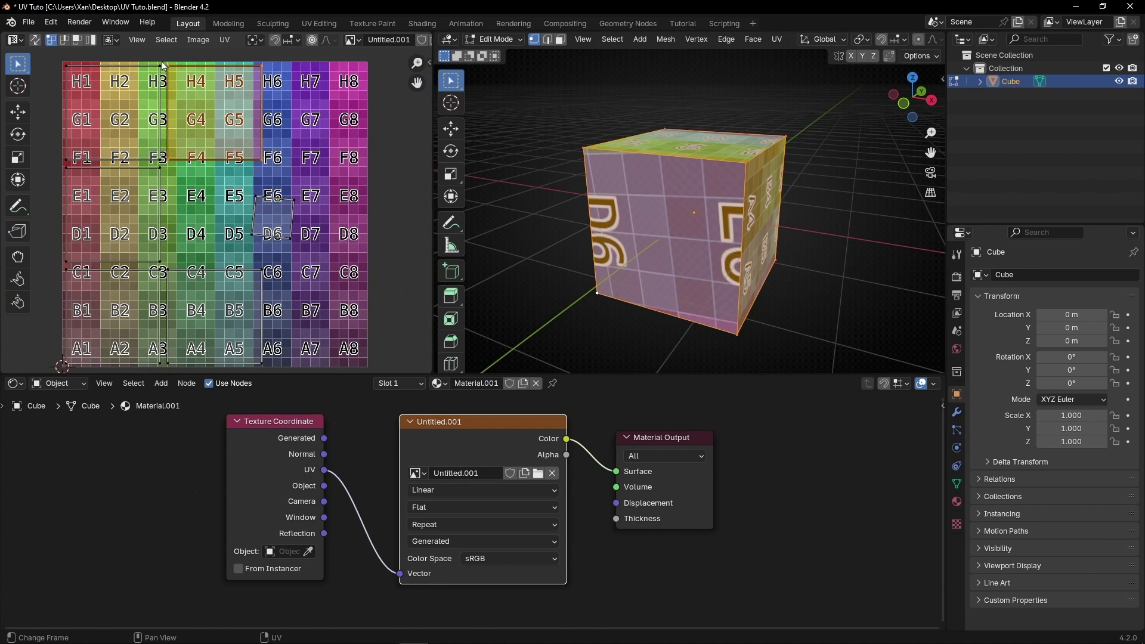
key(g)
click(312, 140)
key(s)
click(335, 154)
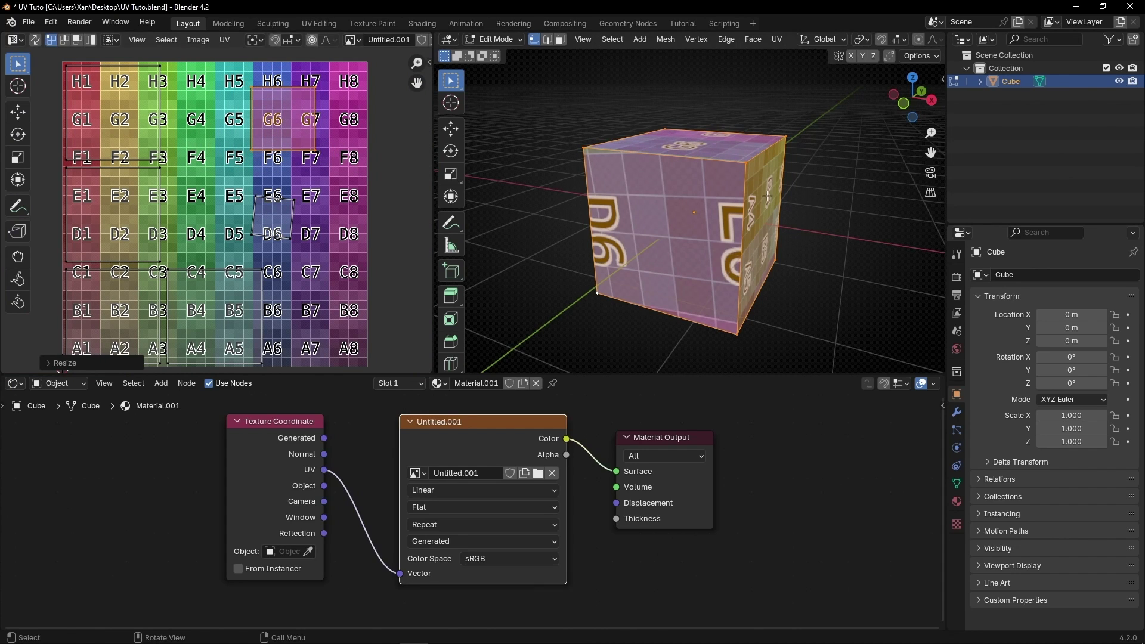
middle_drag(686, 239, 724, 248)
key(r)
click(358, 149)
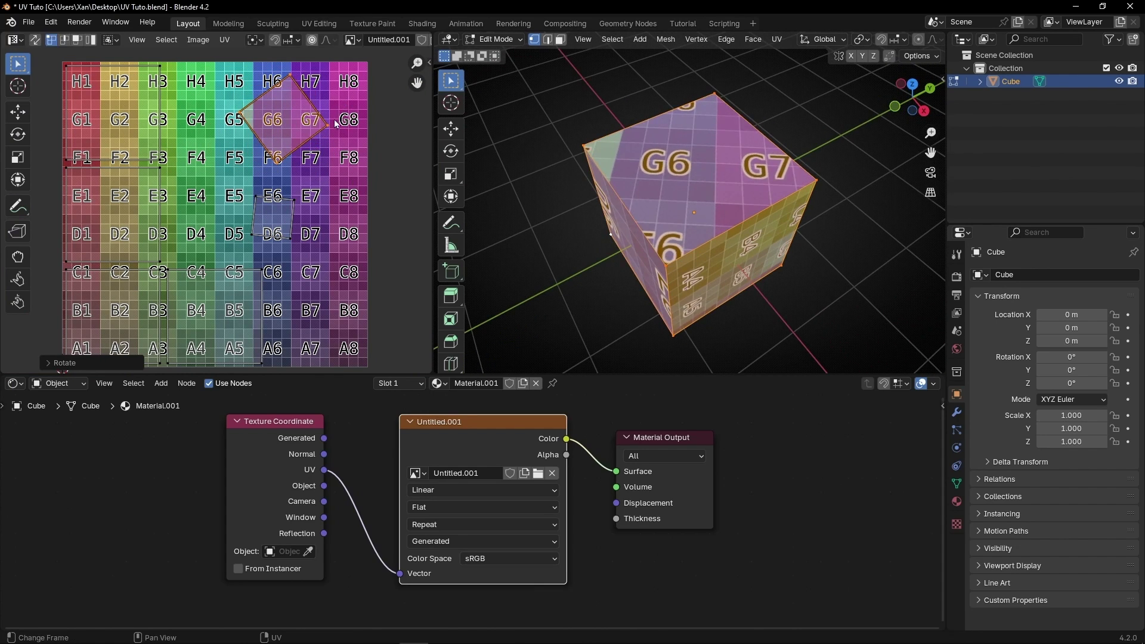
key(g)
click(369, 127)
key(s)
click(327, 148)
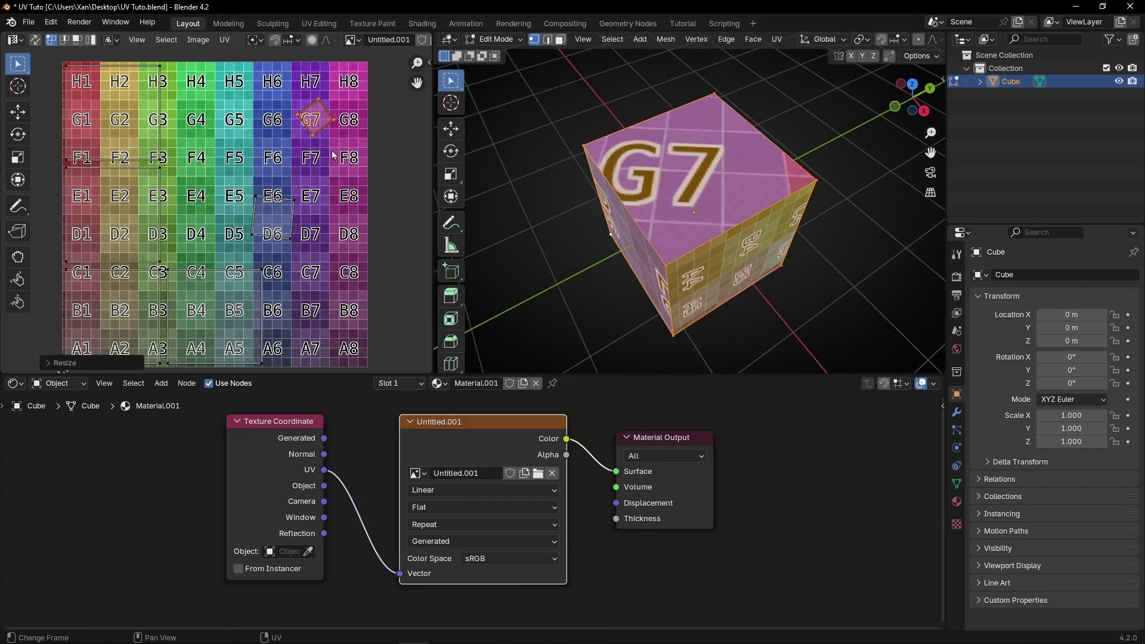